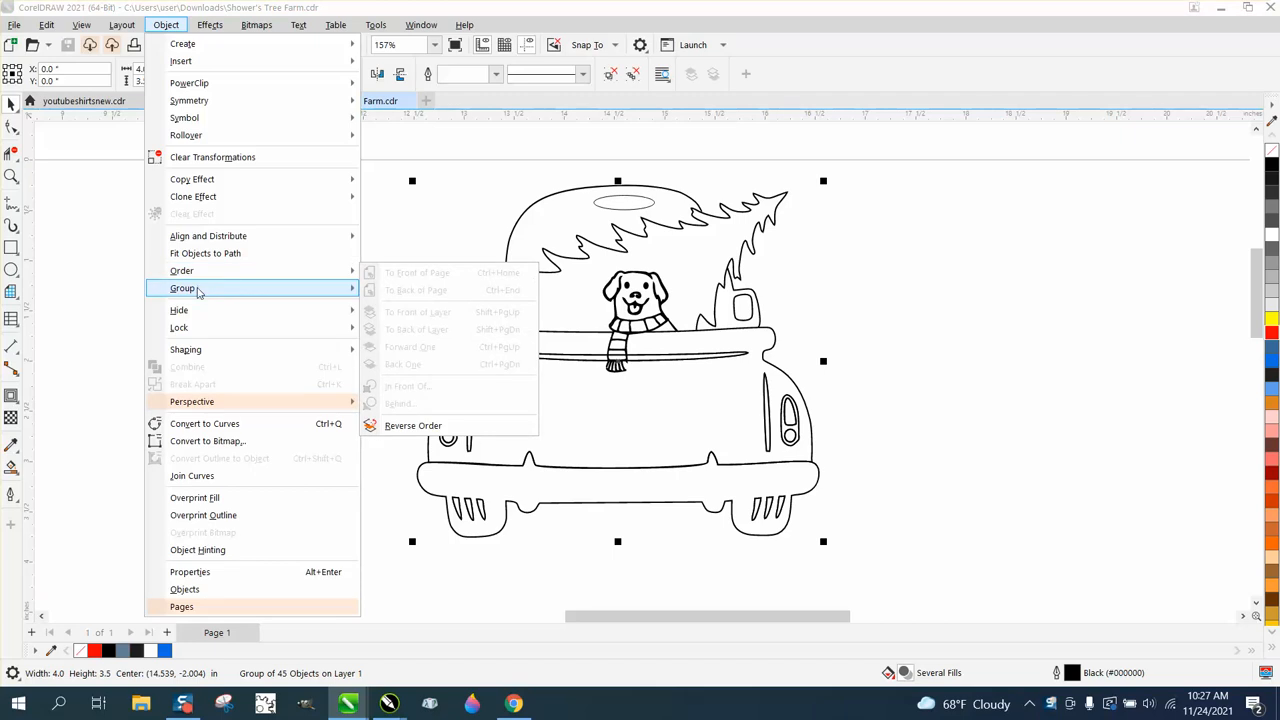
Ungroup all objects of the truck drawing.
{"action": "mouse_move", "coordinate": [197, 289]}
{"action": "left_click", "coordinate": [400, 310]}
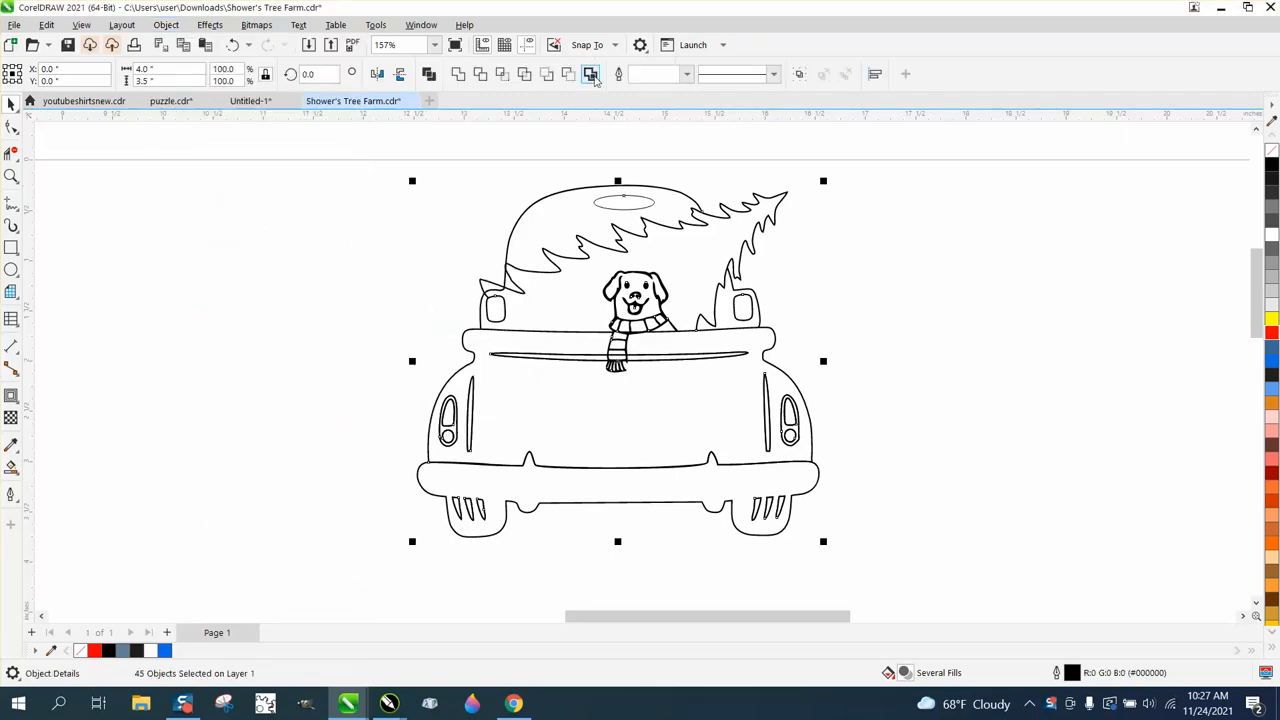
{"action": "left_click", "coordinate": [440, 237]}
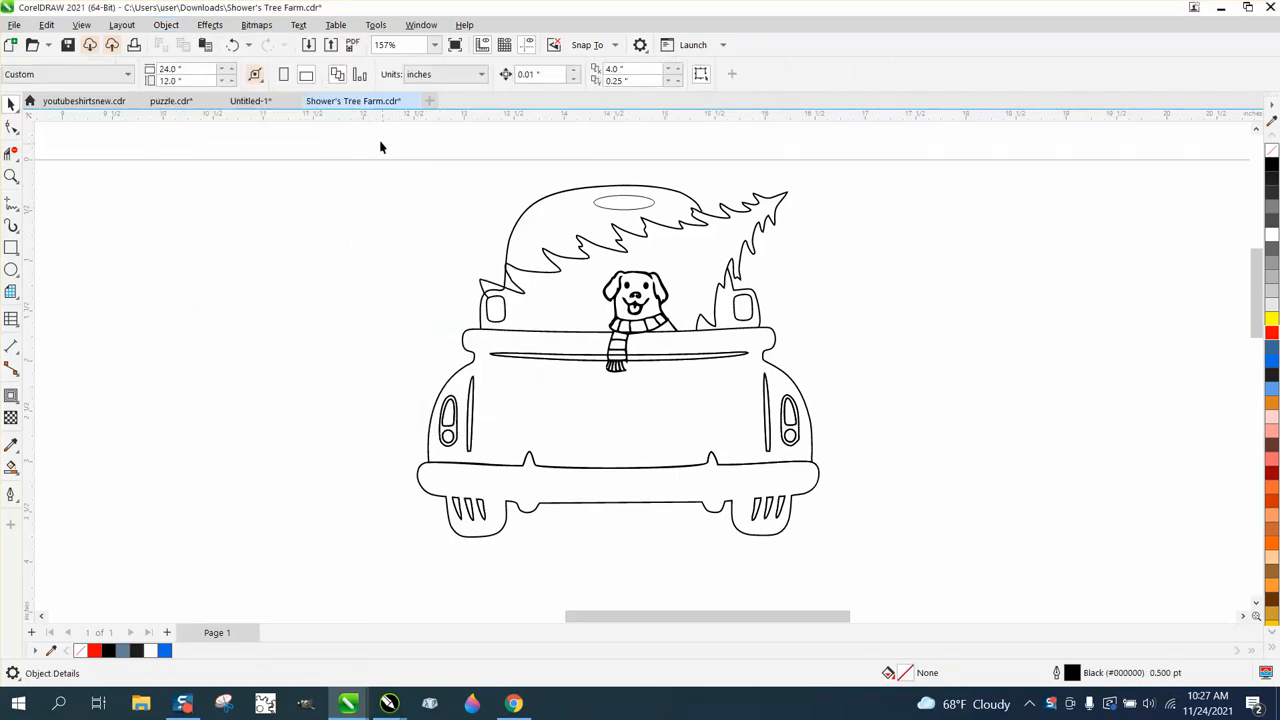
{"action": "left_click", "coordinate": [545, 204]}
{"action": "left_click_drag", "start_coordinate": [384, 146], "coordinate": [541, 441]}
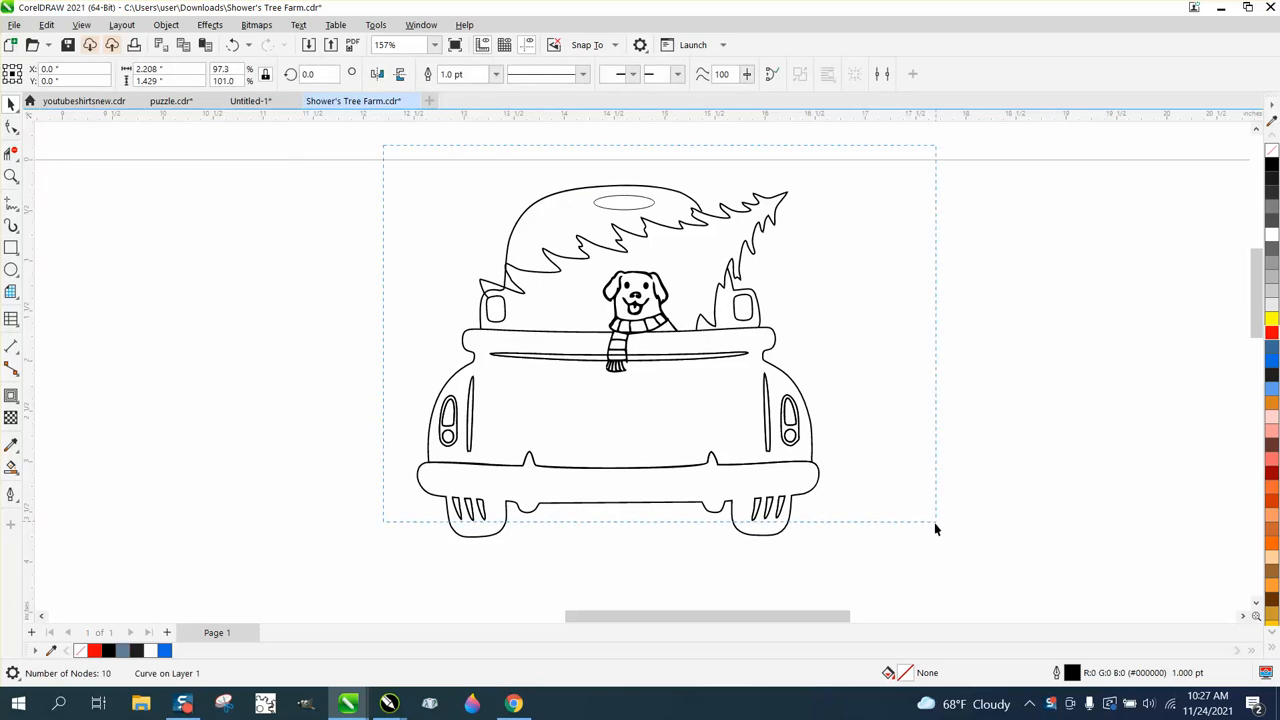
{"action": "left_click_drag", "start_coordinate": [935, 524], "coordinate": [935, 524]}
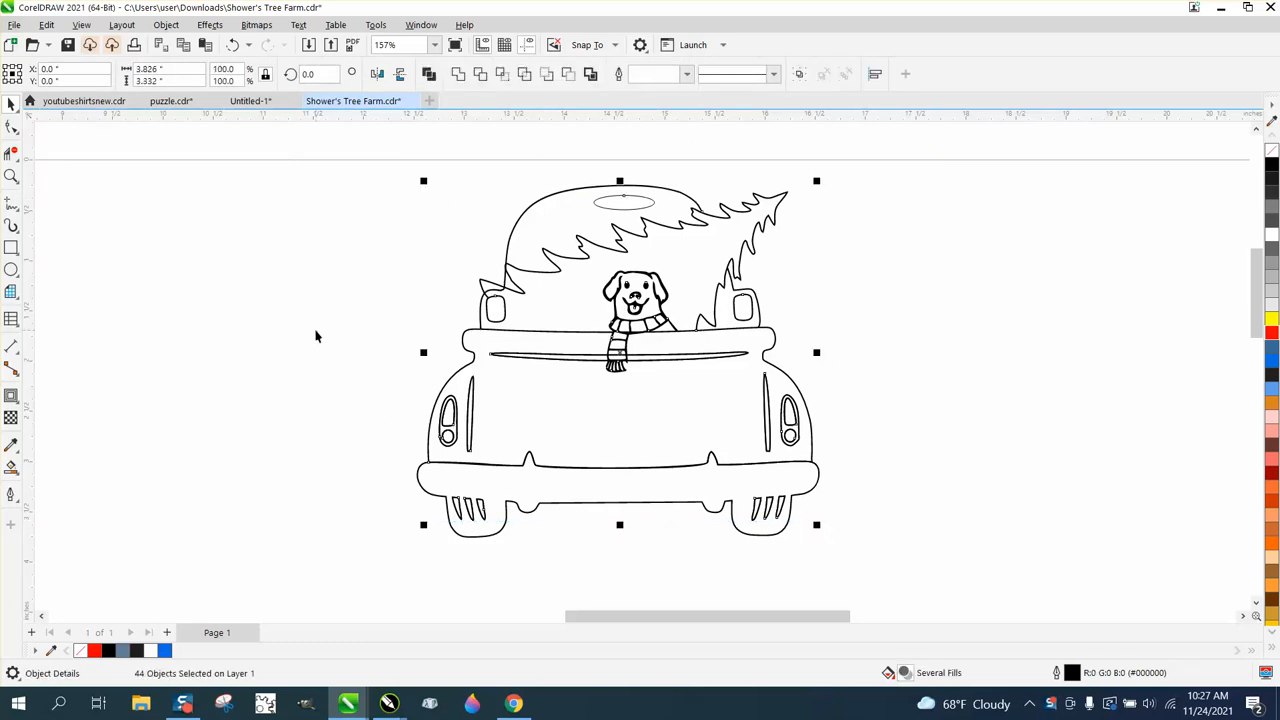
{"action": "left_click", "coordinate": [315, 336]}
Set the nudge distance to 5 inches.
{"action": "left_click", "coordinate": [528, 74]}
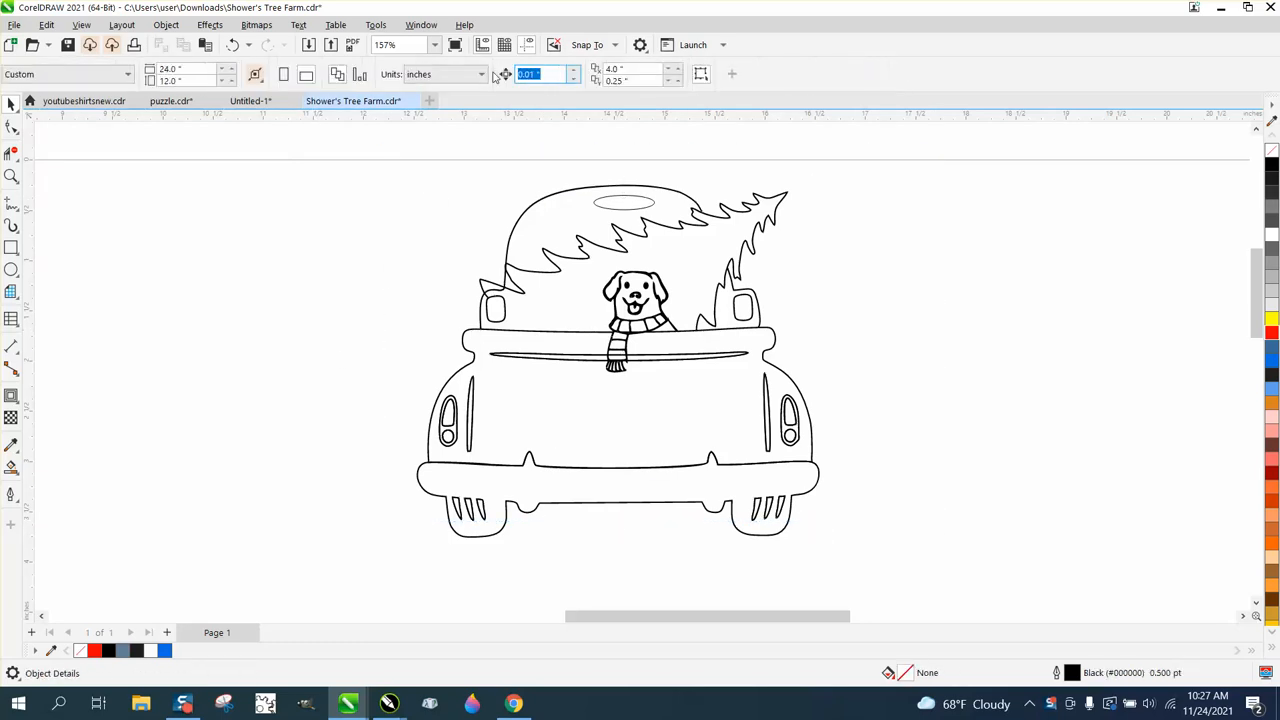
{"action": "type", "text": "5"}
{"action": "key", "text": "Return"}
Create a boundary around the whole truck drawing, nudge it to the right to check its shape, and delete it.
{"action": "left_click_drag", "start_coordinate": [934, 593], "coordinate": [934, 594]}
{"action": "left_click", "coordinate": [597, 80]}
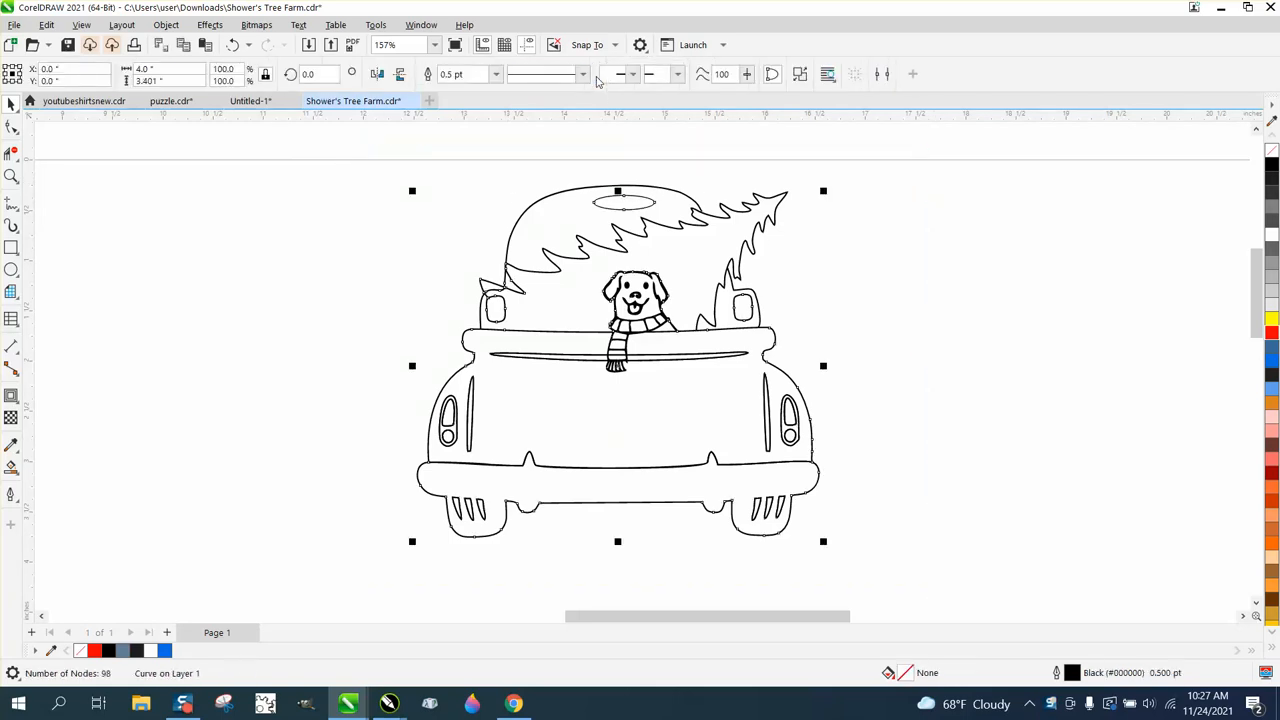
{"action": "key", "text": "Right"}
{"action": "key", "text": "F3"}
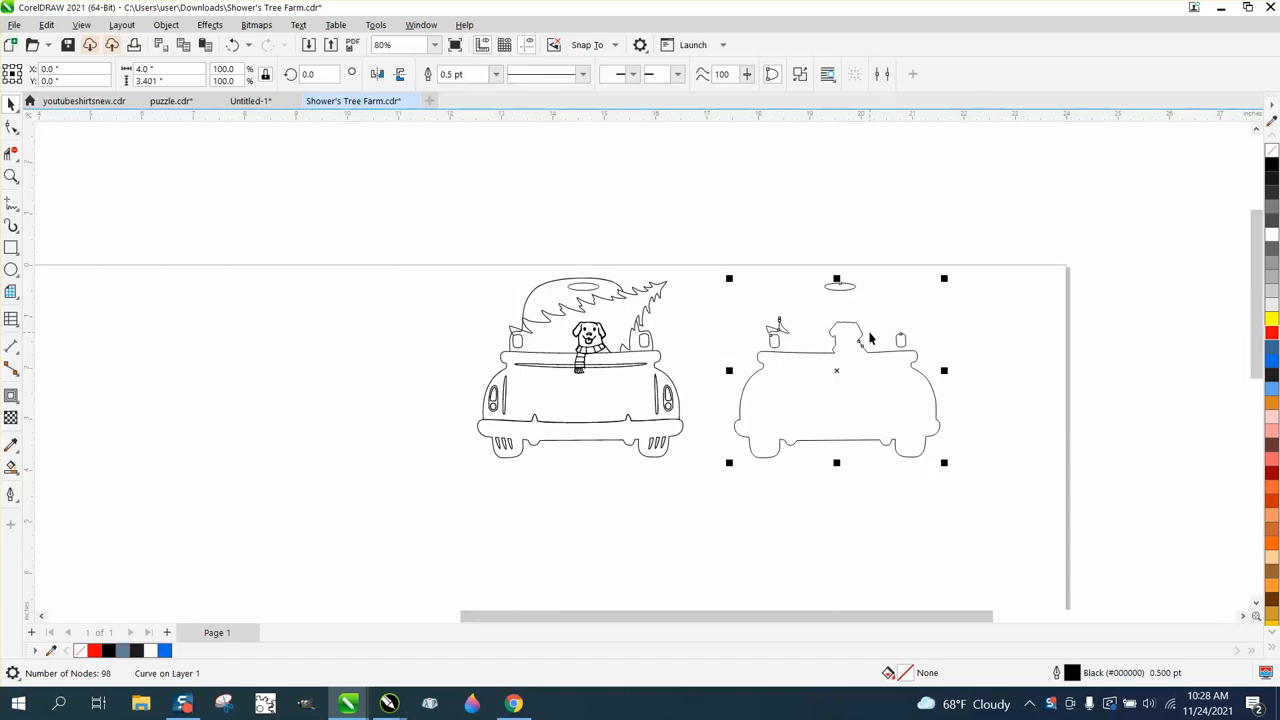
{"action": "key", "text": "Delete"}
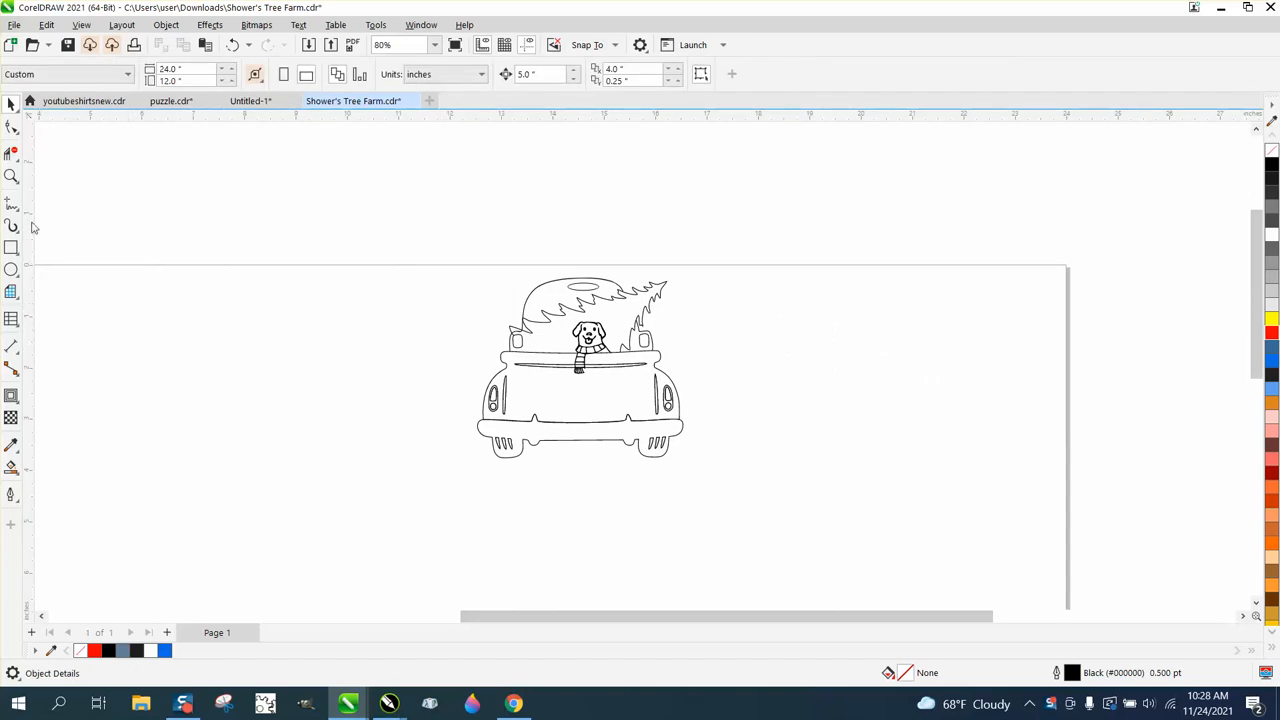
Remove the part of the cab outline inside the tree branch above the left mirror with Virtual Segment Delete.
{"action": "left_click", "coordinate": [11, 176]}
{"action": "left_click_drag", "start_coordinate": [504, 321], "coordinate": [557, 355]}
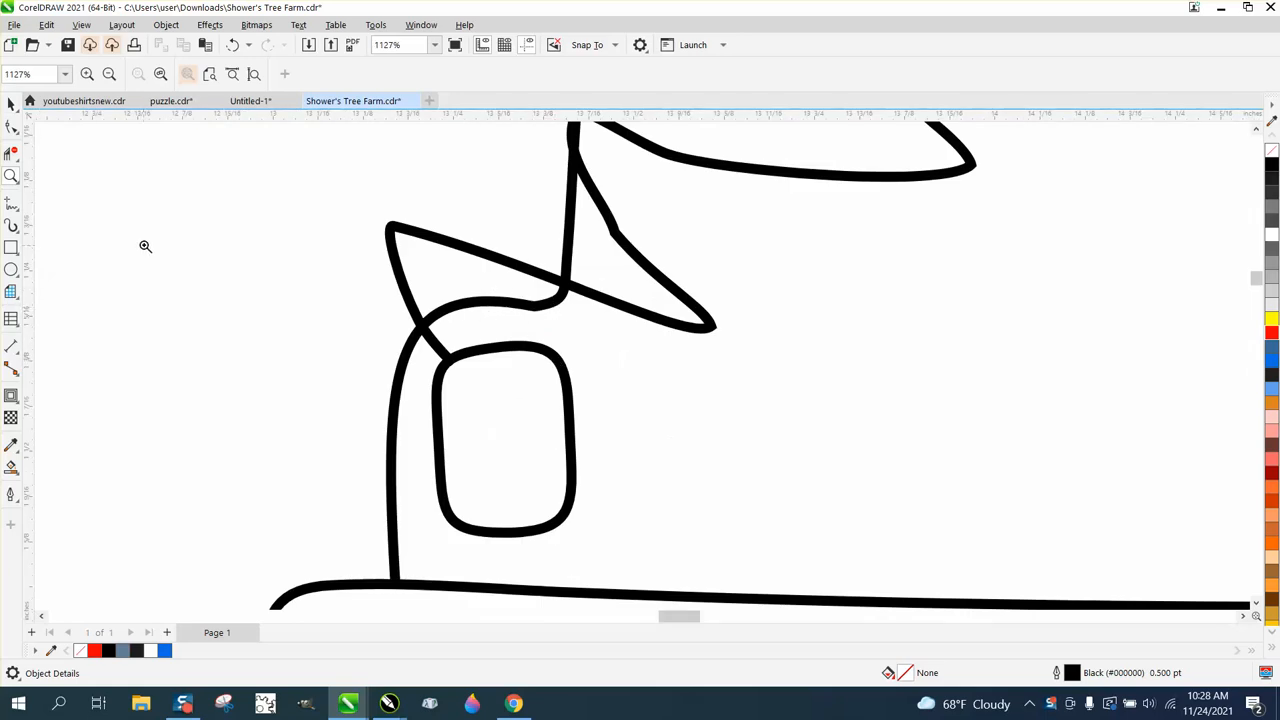
{"action": "left_click", "coordinate": [11, 153]}
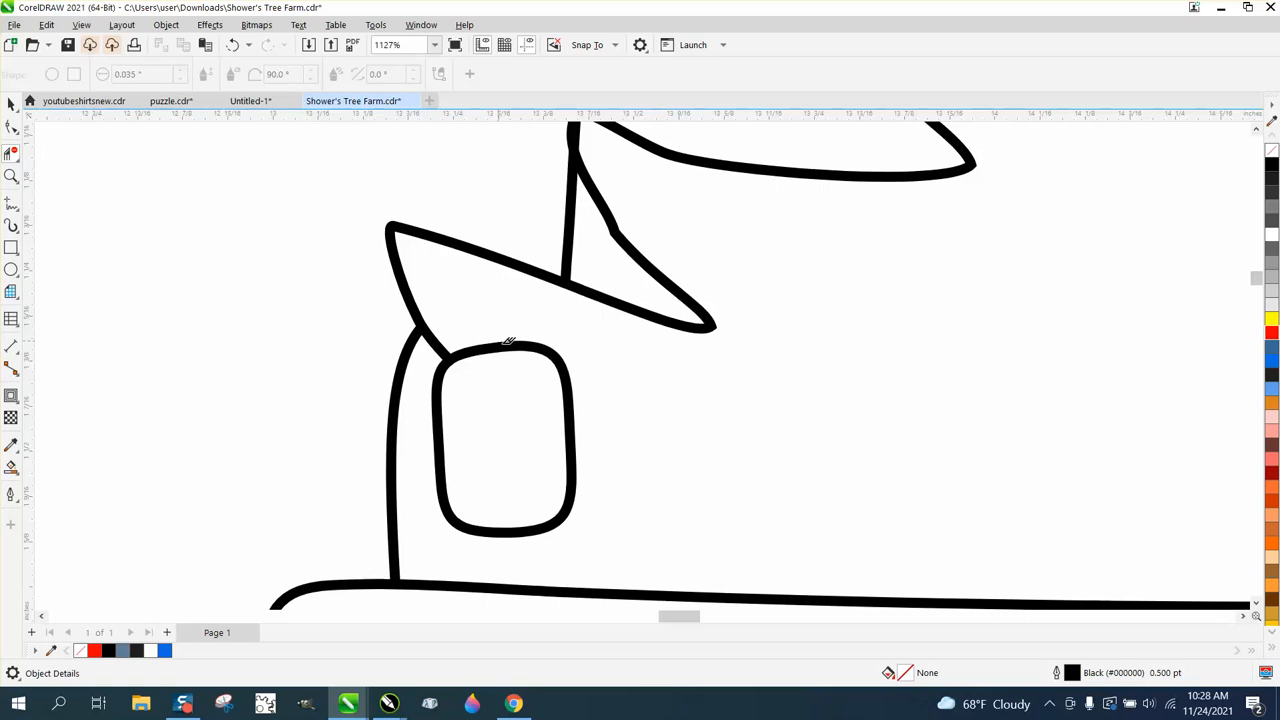
{"action": "scroll", "coordinate": [460, 300], "scroll_direction": "down", "scroll_amount": 5}
{"action": "scroll", "coordinate": [465, 340], "scroll_direction": "down", "scroll_amount": 1}
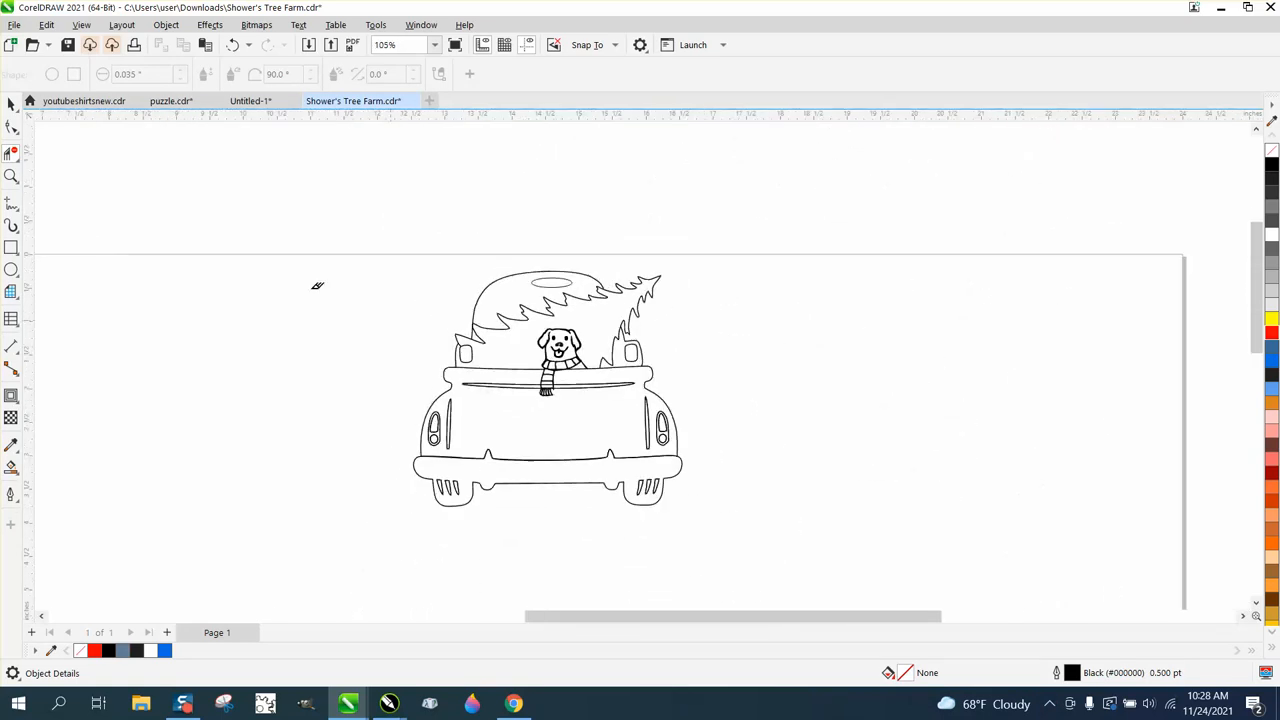
Duplicate the whole truck drawing and place the copy 5 inches to the left of the original.
{"action": "key", "text": "space"}
{"action": "left_click_drag", "start_coordinate": [459, 396], "coordinate": [777, 563]}
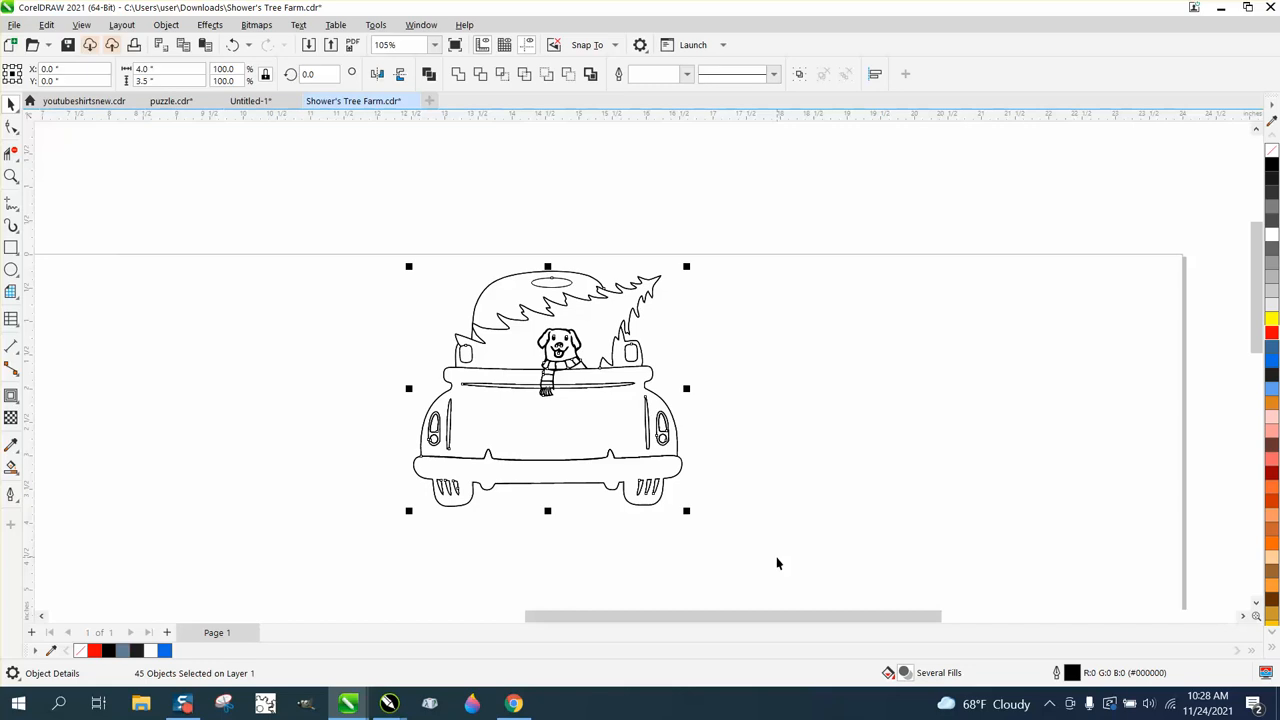
{"action": "key", "text": "ctrl+d"}
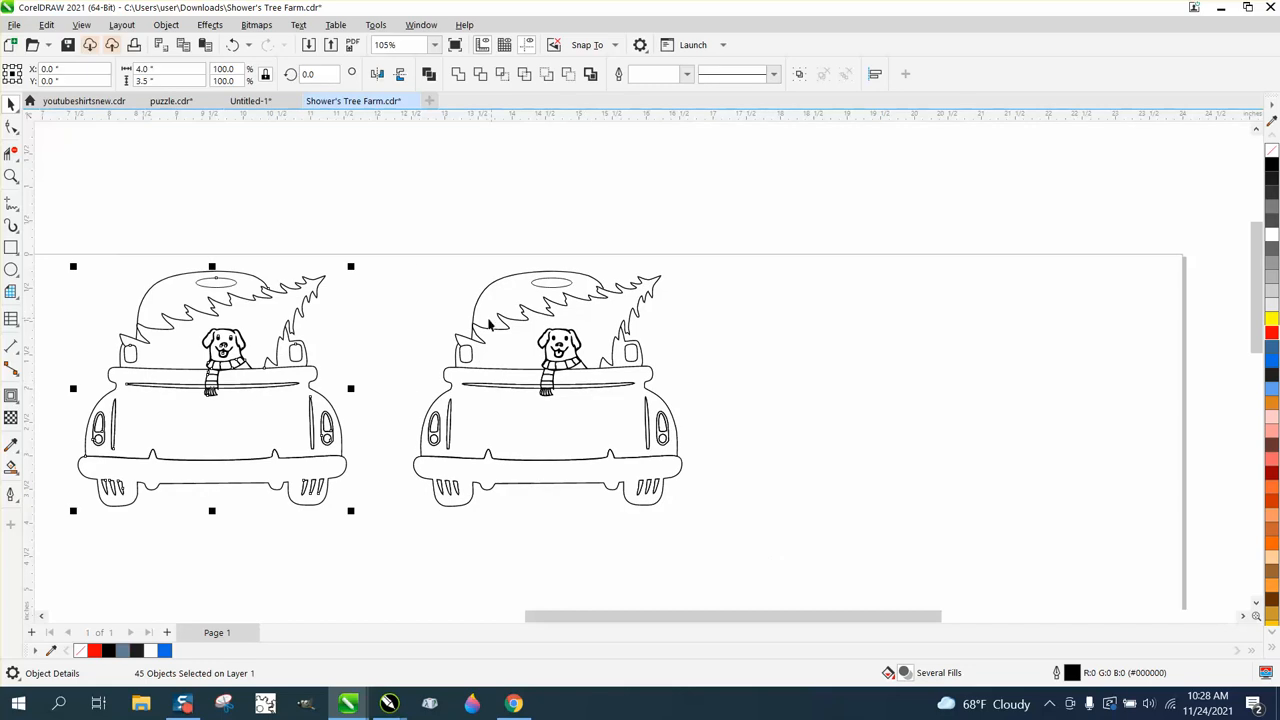
Extend the upper end node of the original truck's right mirror outline across the tree edge with the Shape tool.
{"action": "left_click", "coordinate": [11, 176]}
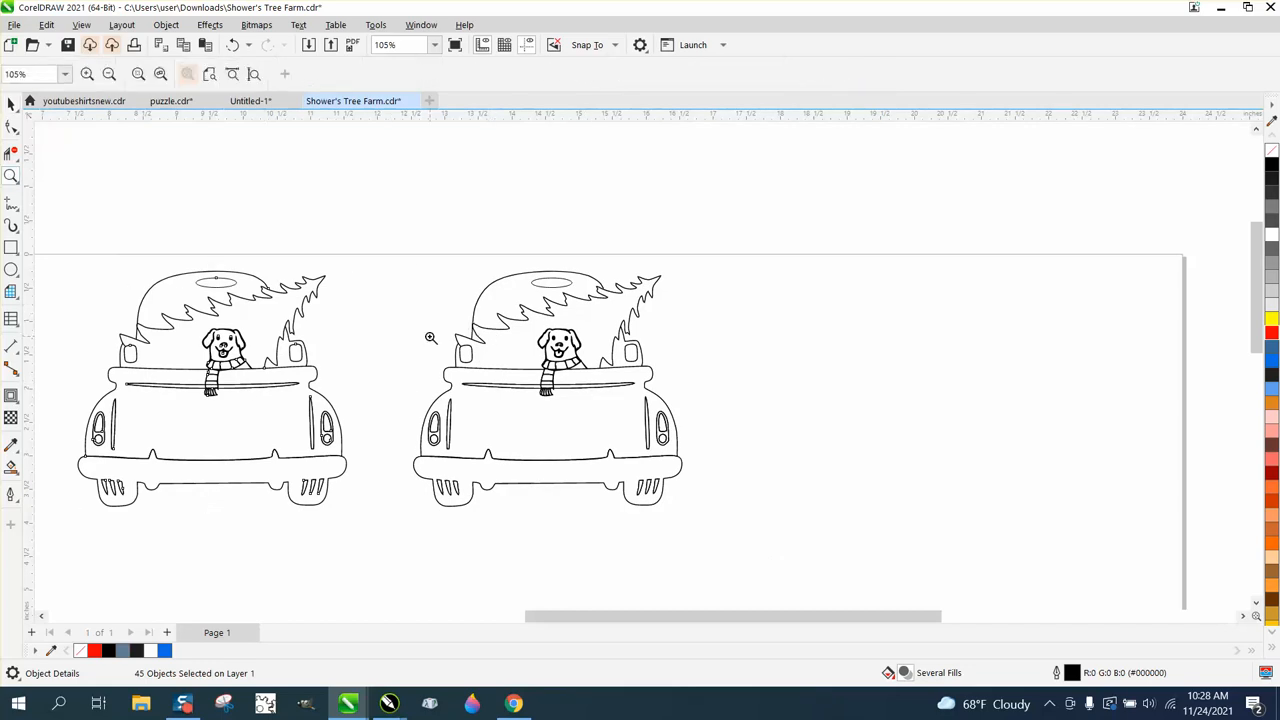
{"action": "left_click_drag", "start_coordinate": [430, 338], "coordinate": [547, 403]}
{"action": "scroll", "coordinate": [367, 382], "scroll_direction": "down", "scroll_amount": 4}
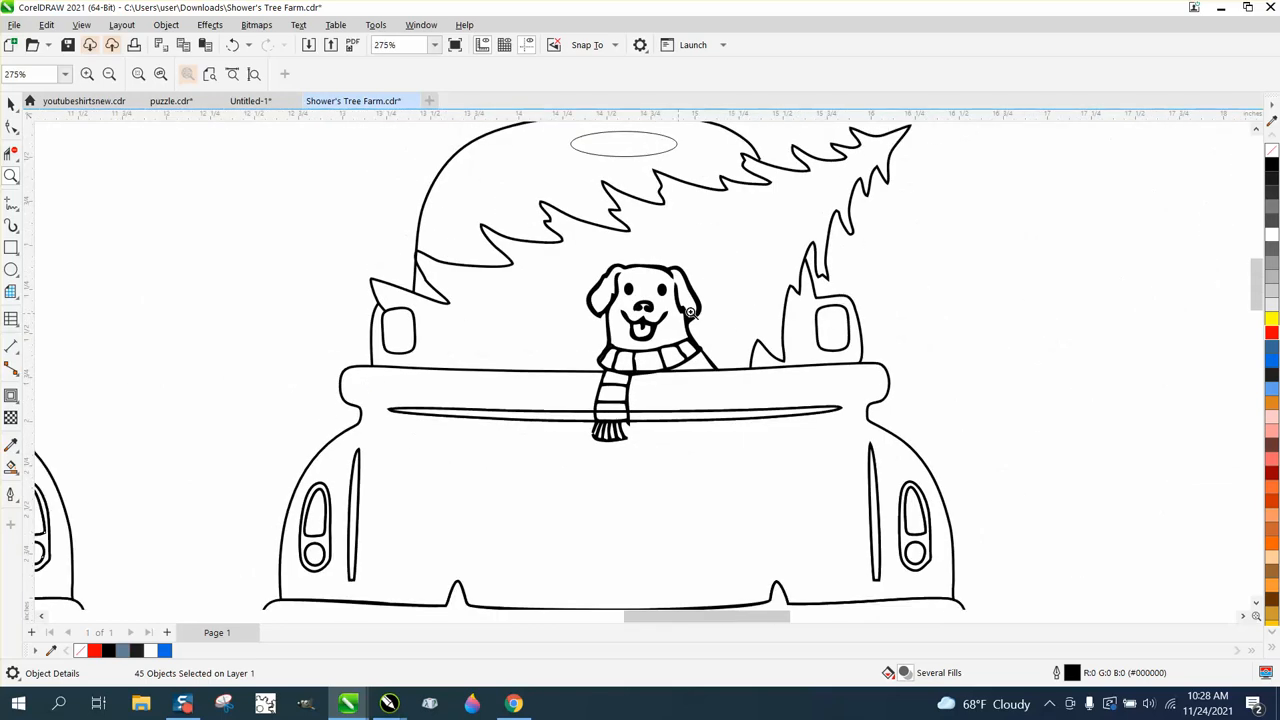
{"action": "left_click_drag", "start_coordinate": [779, 245], "coordinate": [861, 294]}
{"action": "left_click_drag", "start_coordinate": [472, 248], "coordinate": [634, 379]}
{"action": "scroll", "coordinate": [634, 379], "scroll_direction": "down", "scroll_amount": 1}
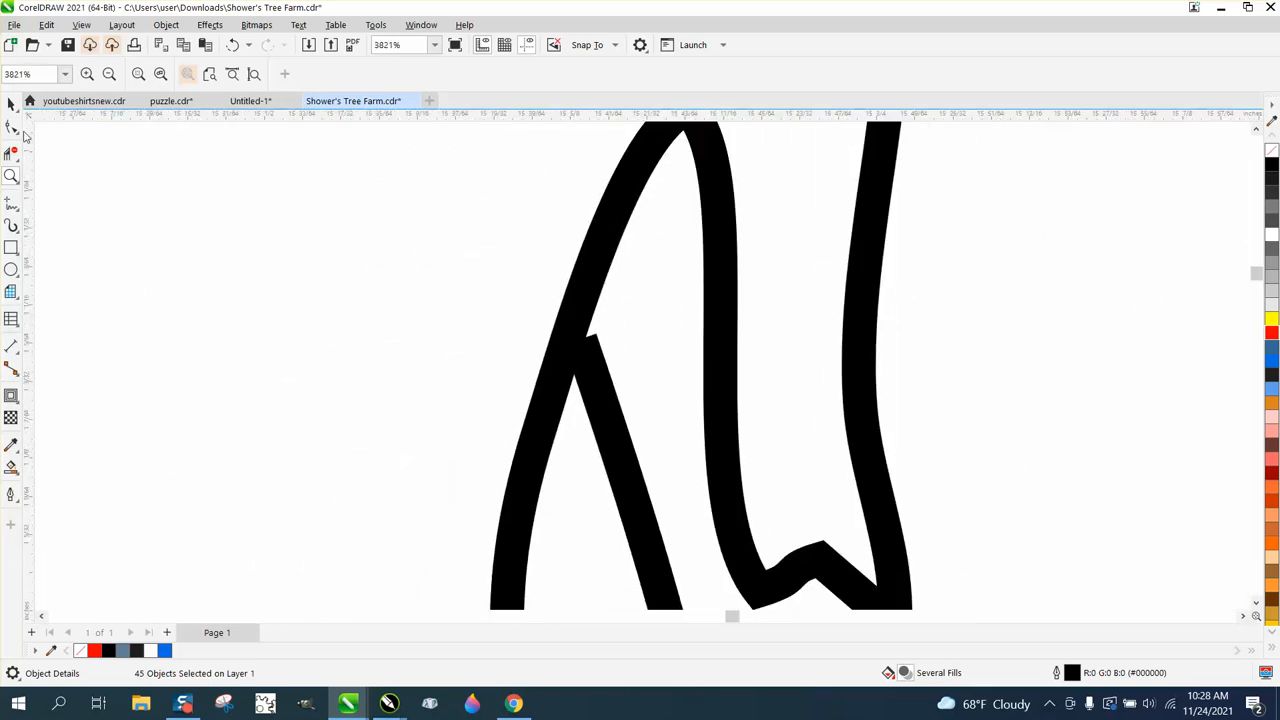
{"action": "left_click", "coordinate": [11, 126]}
{"action": "left_click", "coordinate": [590, 369]}
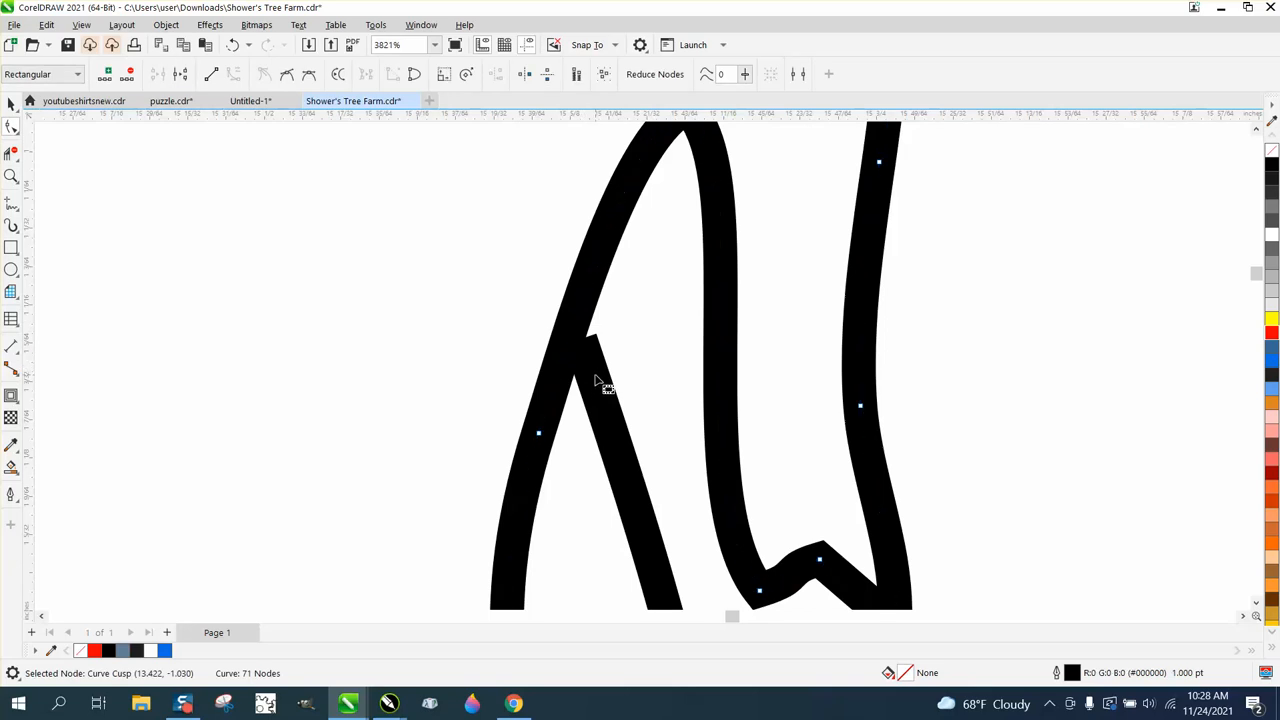
{"action": "left_click", "coordinate": [585, 357]}
{"action": "left_click_drag", "start_coordinate": [580, 343], "coordinate": [578, 325]}
{"action": "left_click", "coordinate": [232, 46]}
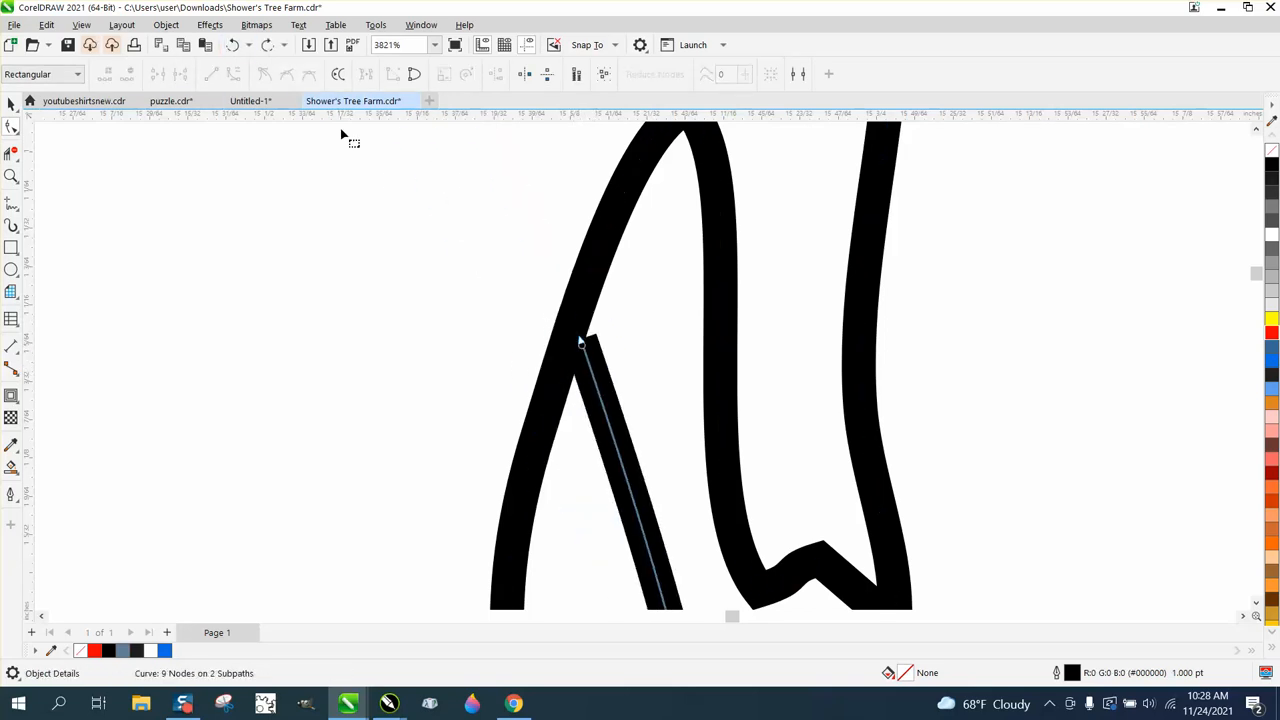
{"action": "left_click_drag", "start_coordinate": [581, 343], "coordinate": [548, 280]}
{"action": "scroll", "coordinate": [548, 284], "scroll_direction": "down", "scroll_amount": 10}
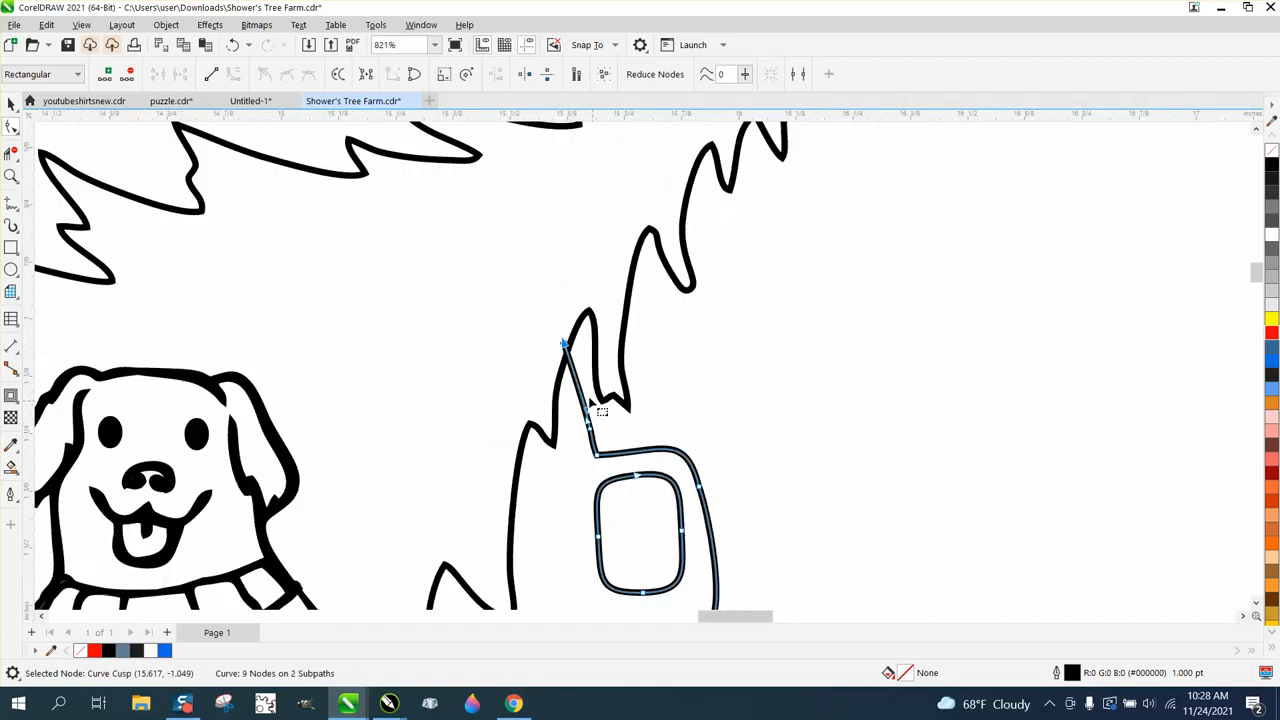
Extend the tree outline's lower right end node down past the top edge of the tailgate.
{"action": "key", "text": "z"}
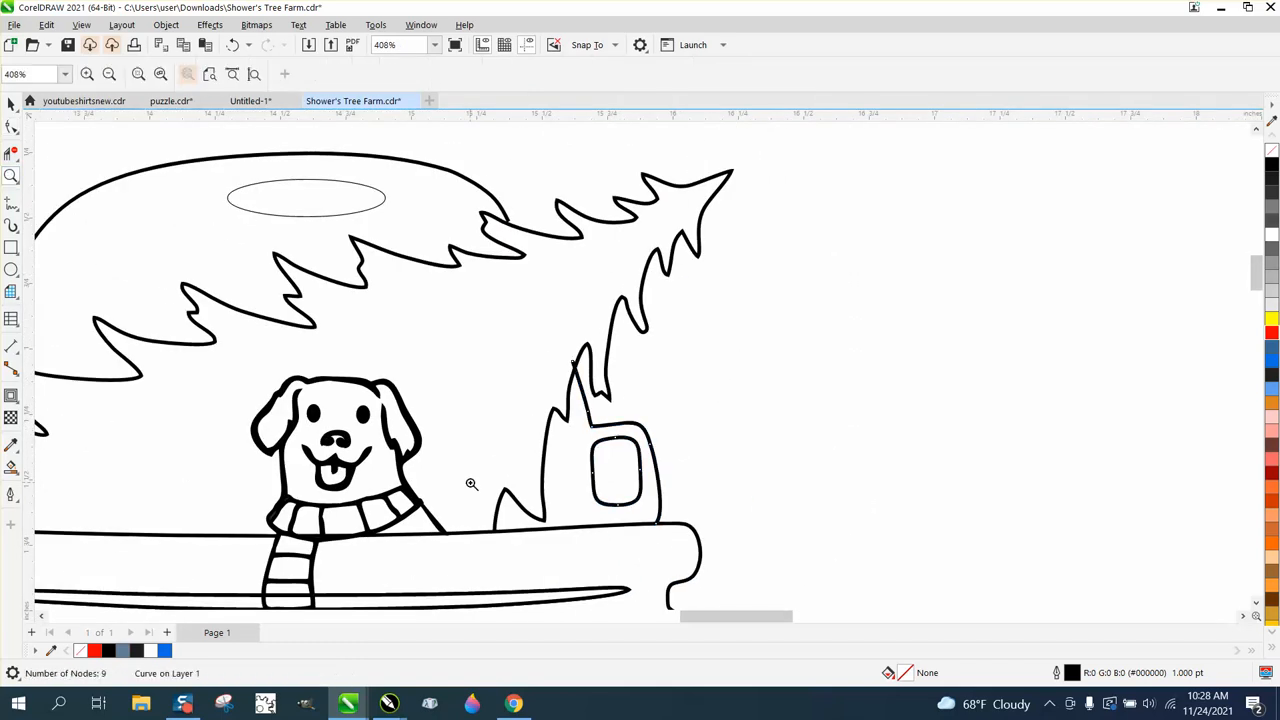
{"action": "left_click_drag", "start_coordinate": [840, 584], "coordinate": [840, 584]}
{"action": "left_click", "coordinate": [12, 127]}
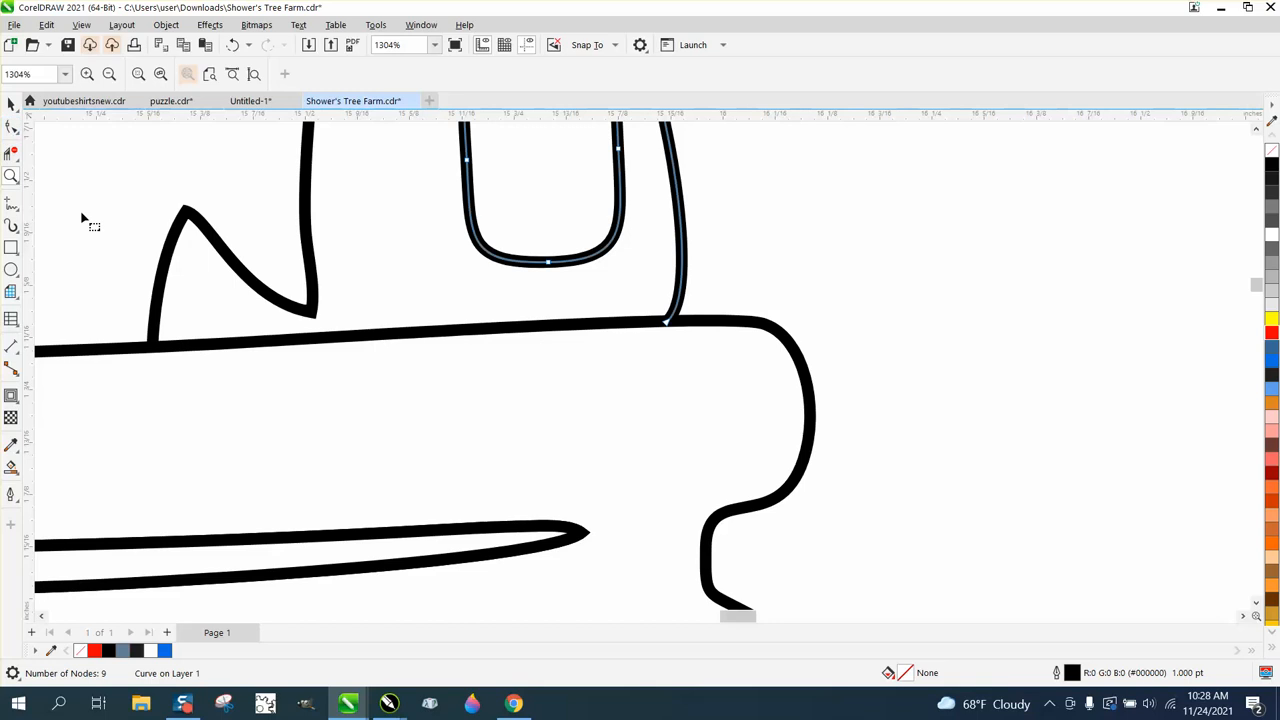
{"action": "left_click", "coordinate": [152, 306]}
{"action": "left_click", "coordinate": [153, 359]}
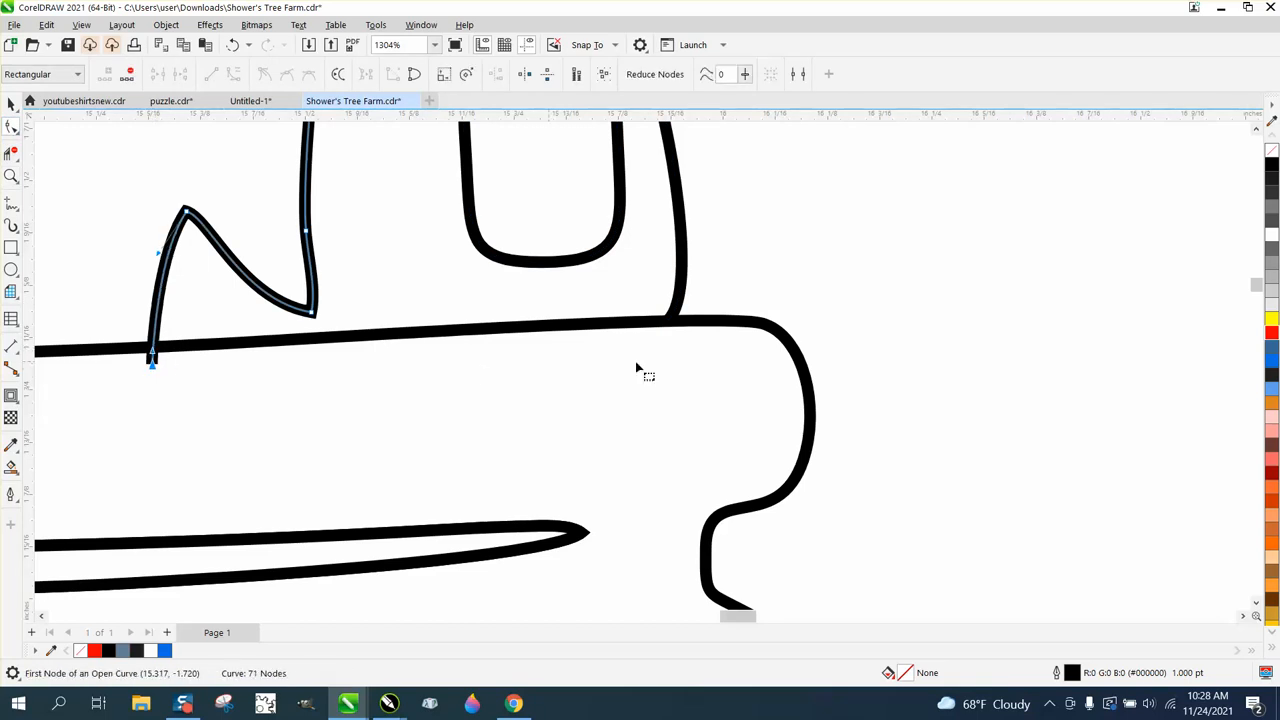
Extend the lower end node of the right mirror's outer outline down across the tailgate's top edge.
{"action": "left_click", "coordinate": [689, 318]}
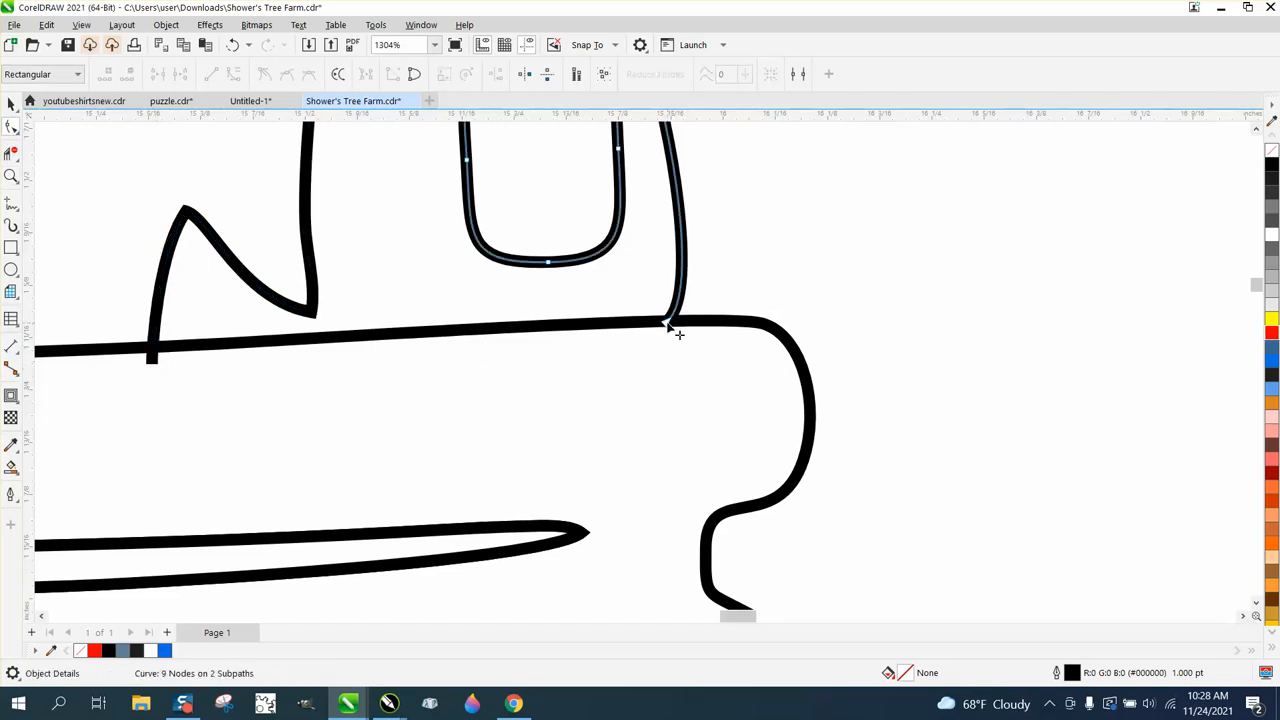
{"action": "left_click", "coordinate": [667, 325]}
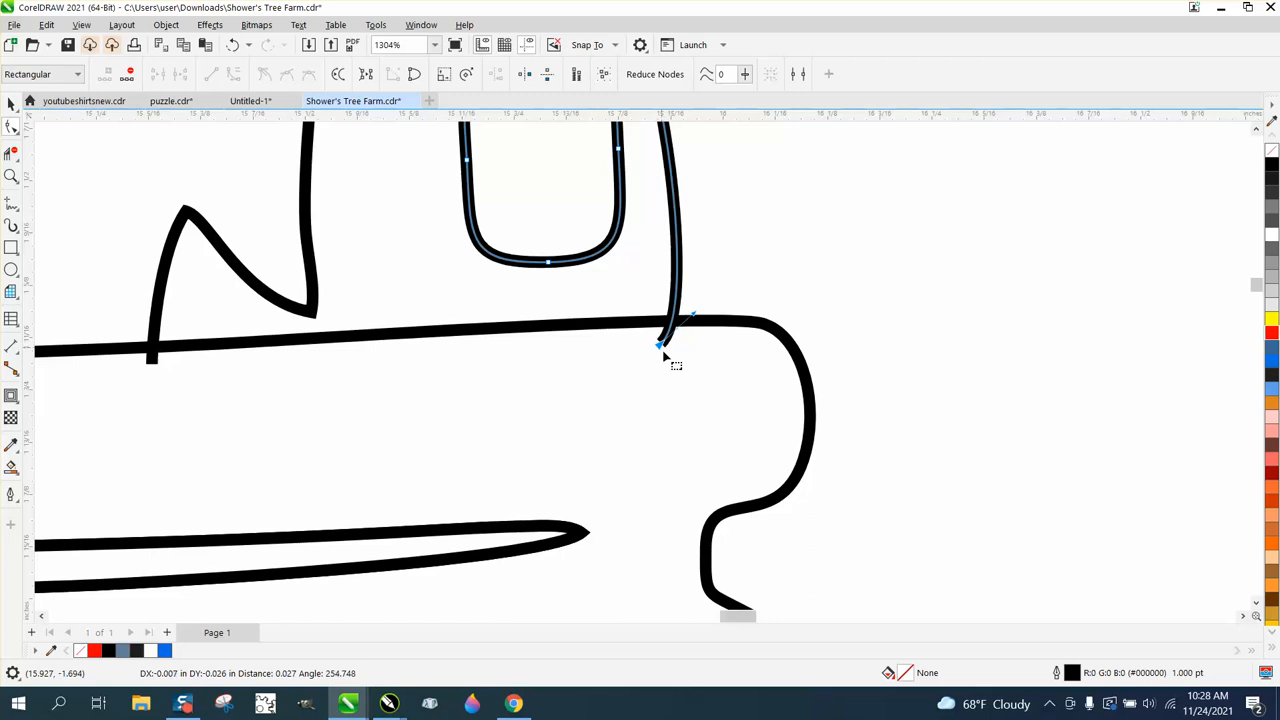
{"action": "scroll", "coordinate": [670, 340], "scroll_direction": "down", "scroll_amount": 2}
Move the lower tip of the dog's right body outline down past the tailgate's top edge.
{"action": "left_click", "coordinate": [357, 361]}
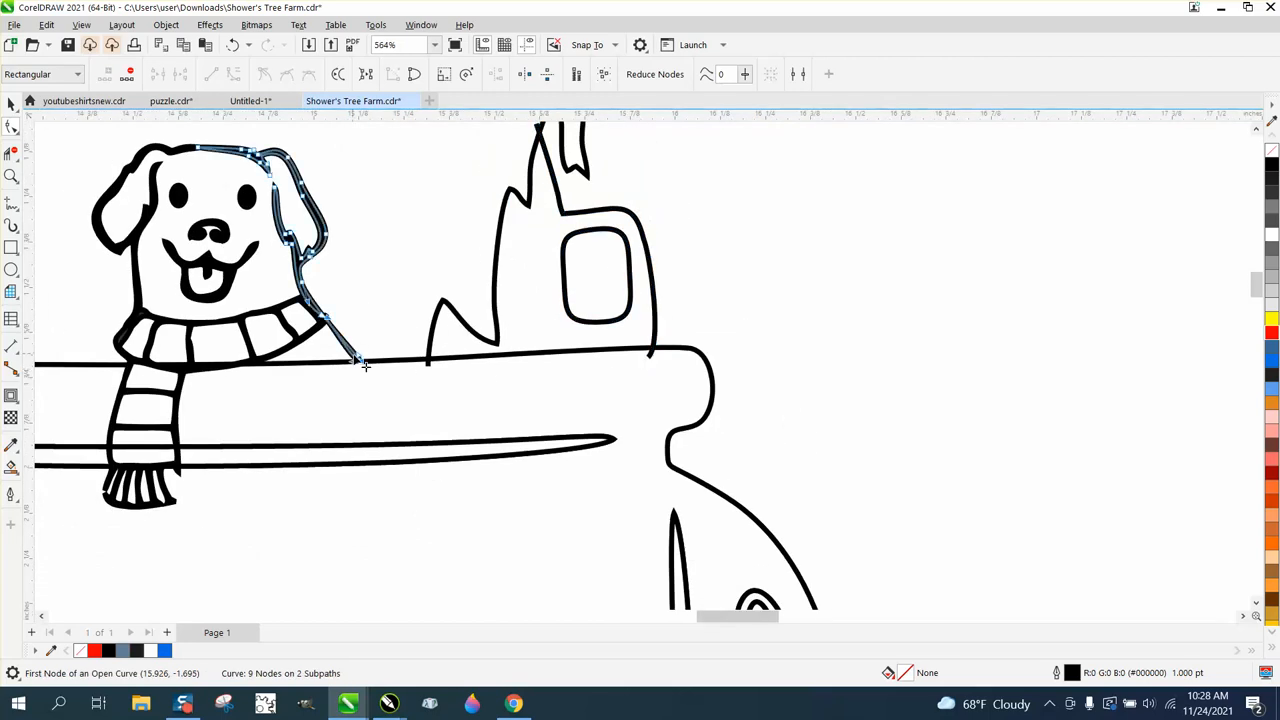
{"action": "left_click", "coordinate": [360, 361]}
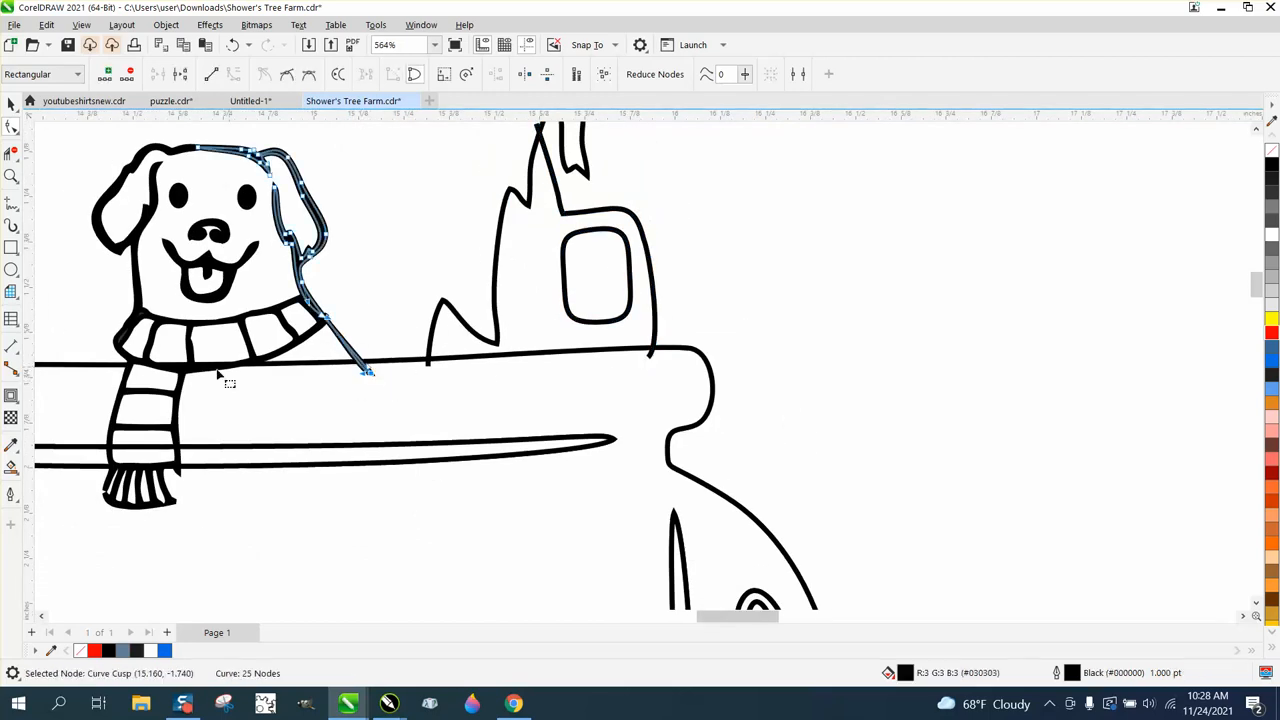
{"action": "scroll", "coordinate": [380, 395], "scroll_direction": "down", "scroll_amount": 2}
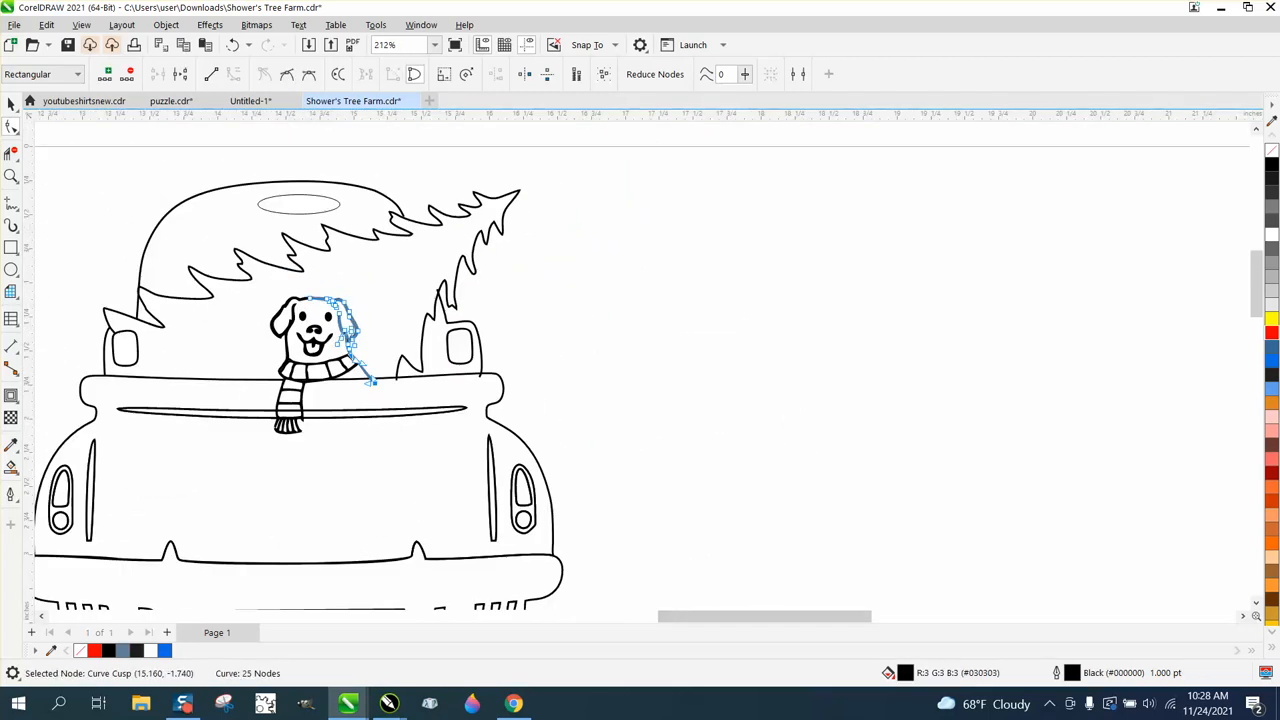
Extend the tree outline's lower left end node so that it crosses into the left mirror.
{"action": "left_click", "coordinate": [11, 176]}
{"action": "left_click_drag", "start_coordinate": [80, 270], "coordinate": [198, 344]}
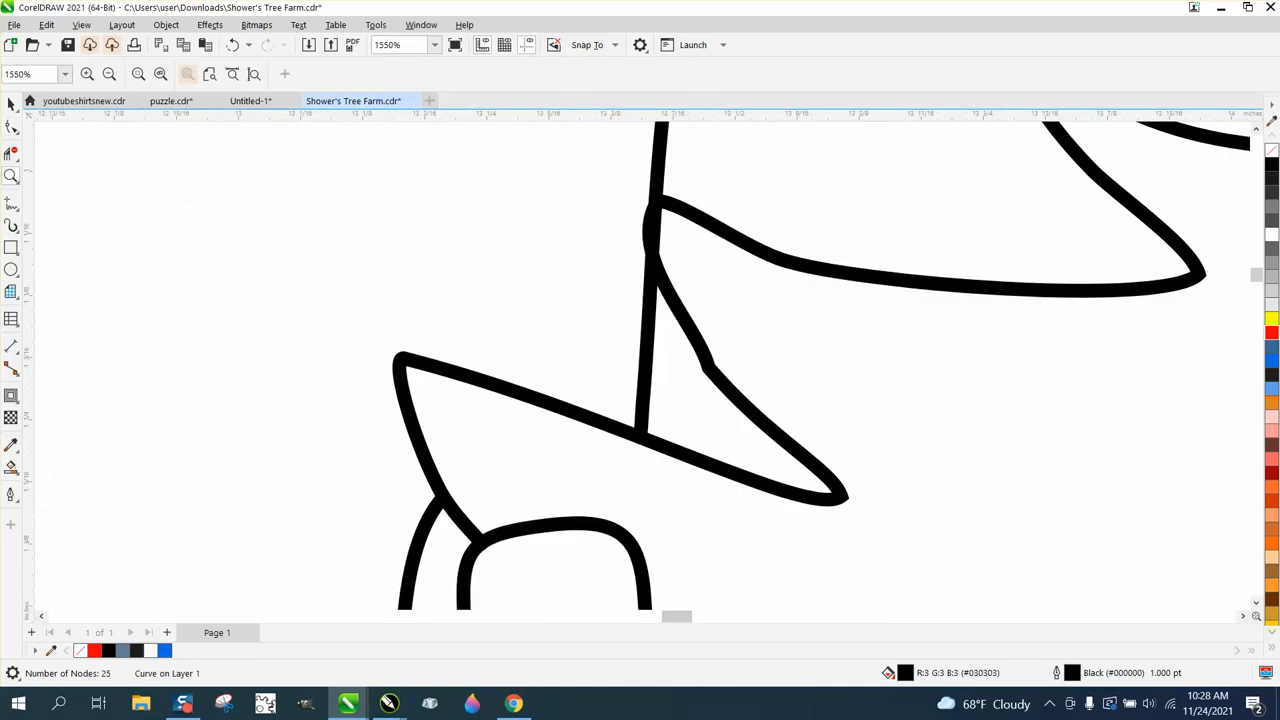
{"action": "left_click", "coordinate": [11, 126]}
{"action": "left_click", "coordinate": [477, 534]}
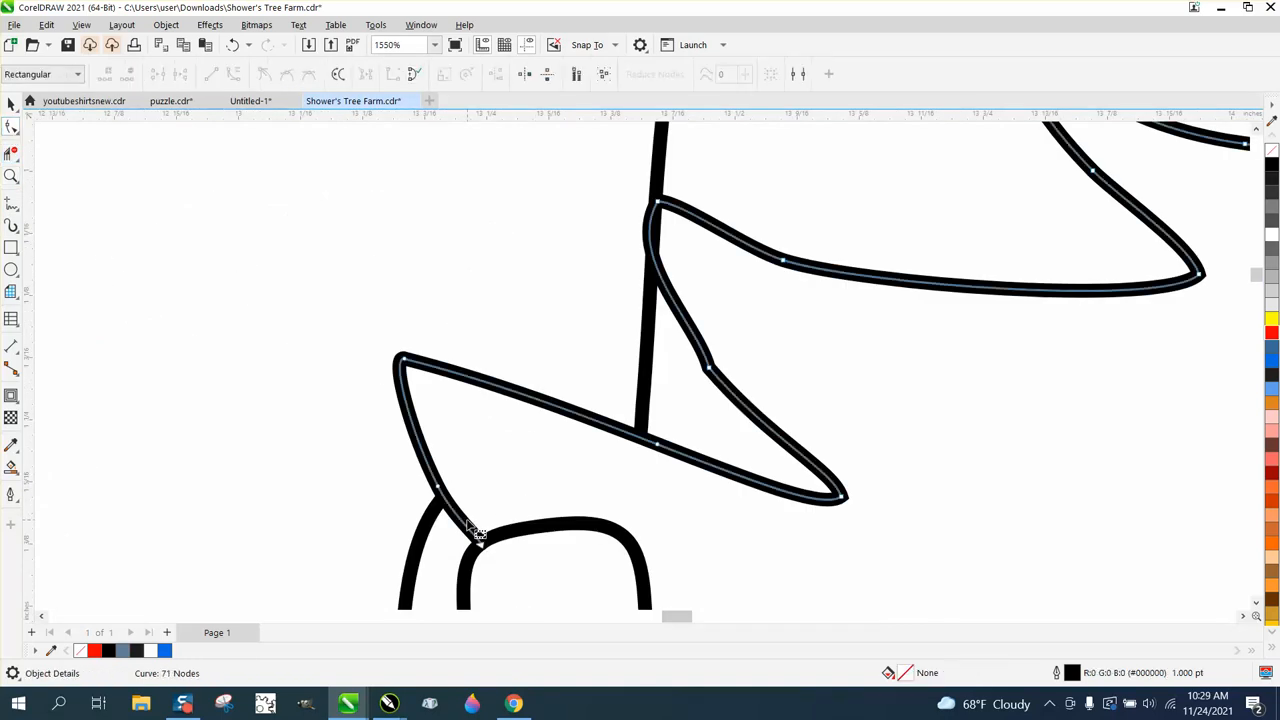
{"action": "left_click_drag", "start_coordinate": [479, 541], "coordinate": [492, 561]}
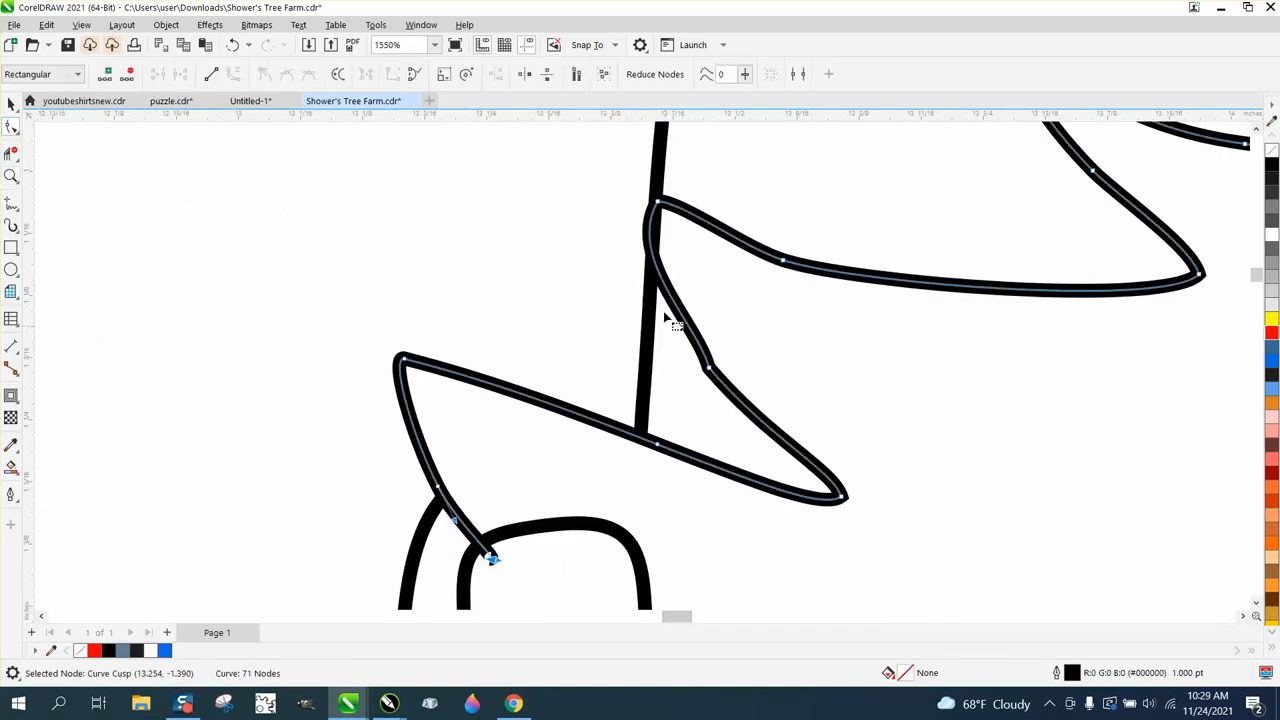
Move the tree node beside the cab's left edge outward so that the tree overlaps the cab outline.
{"action": "mouse_move", "coordinate": [665, 210]}
{"action": "left_mouse_down"}
{"action": "mouse_move", "coordinate": [640, 192]}
{"action": "mouse_move", "coordinate": [657, 199]}
{"action": "left_mouse_up"}
{"action": "scroll", "coordinate": [531, 268], "scroll_direction": "down", "scroll_amount": 5}
{"action": "scroll", "coordinate": [585, 380], "scroll_direction": "down", "scroll_amount": 1}
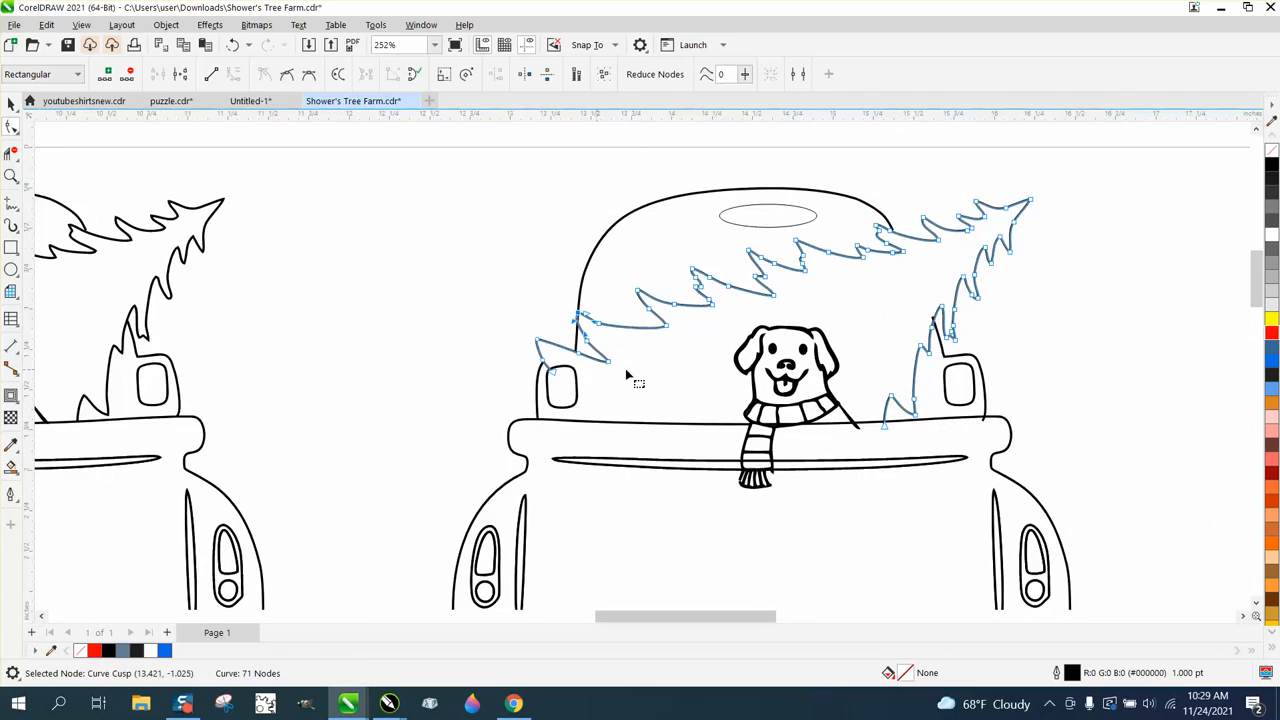
Extend the right end node of the cab roof outline down across the tree's upper edge.
{"action": "left_click", "coordinate": [11, 175]}
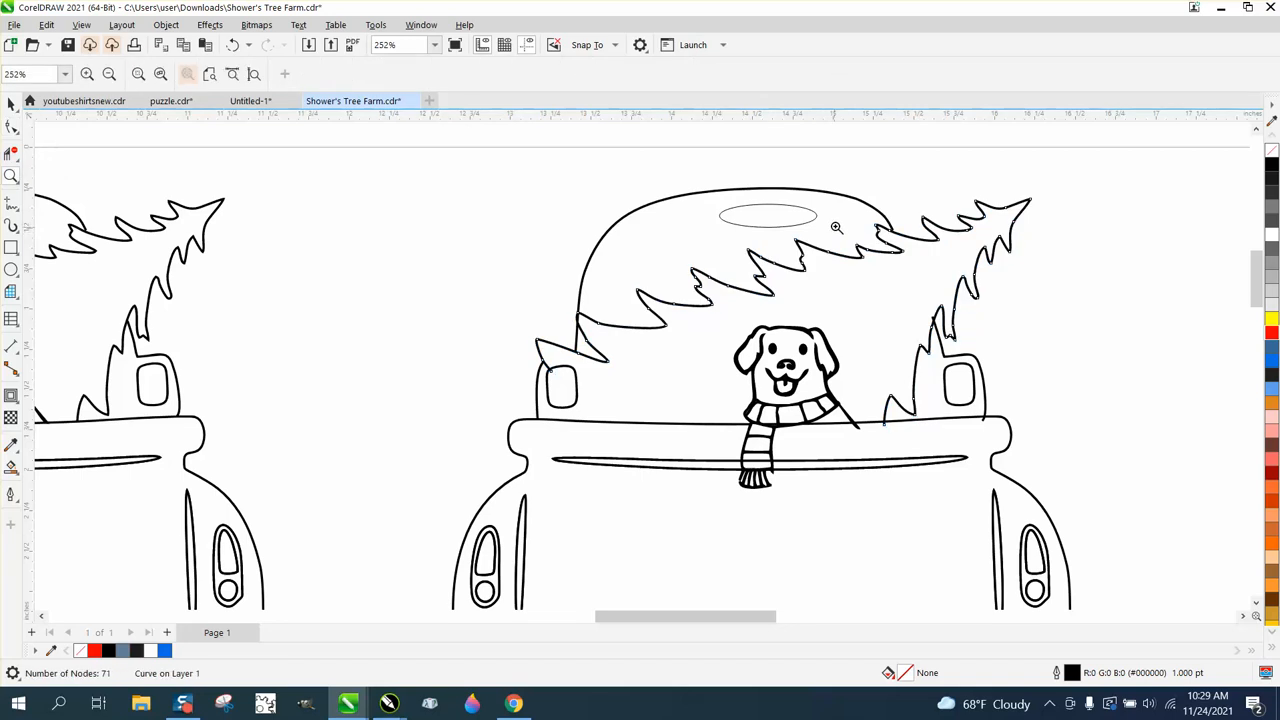
{"action": "scroll", "coordinate": [923, 266], "scroll_direction": "up", "scroll_amount": 8}
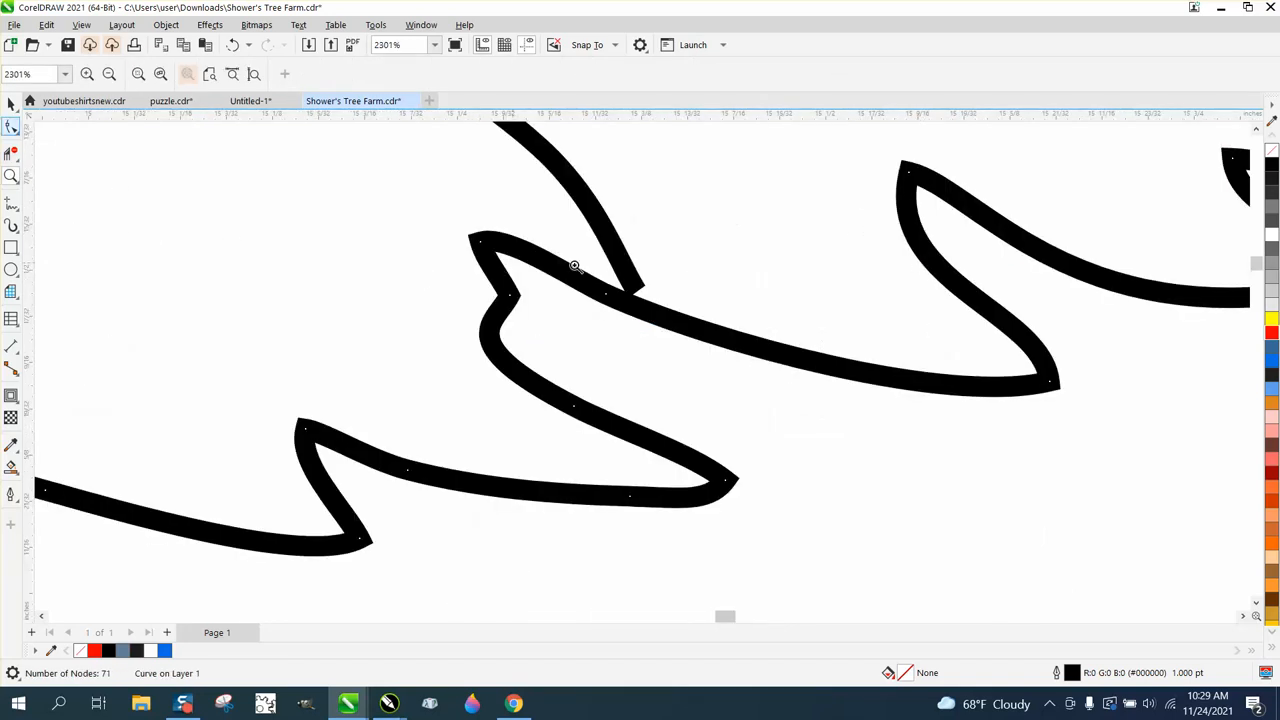
{"action": "left_click", "coordinate": [17, 131]}
{"action": "left_click", "coordinate": [60, 128]}
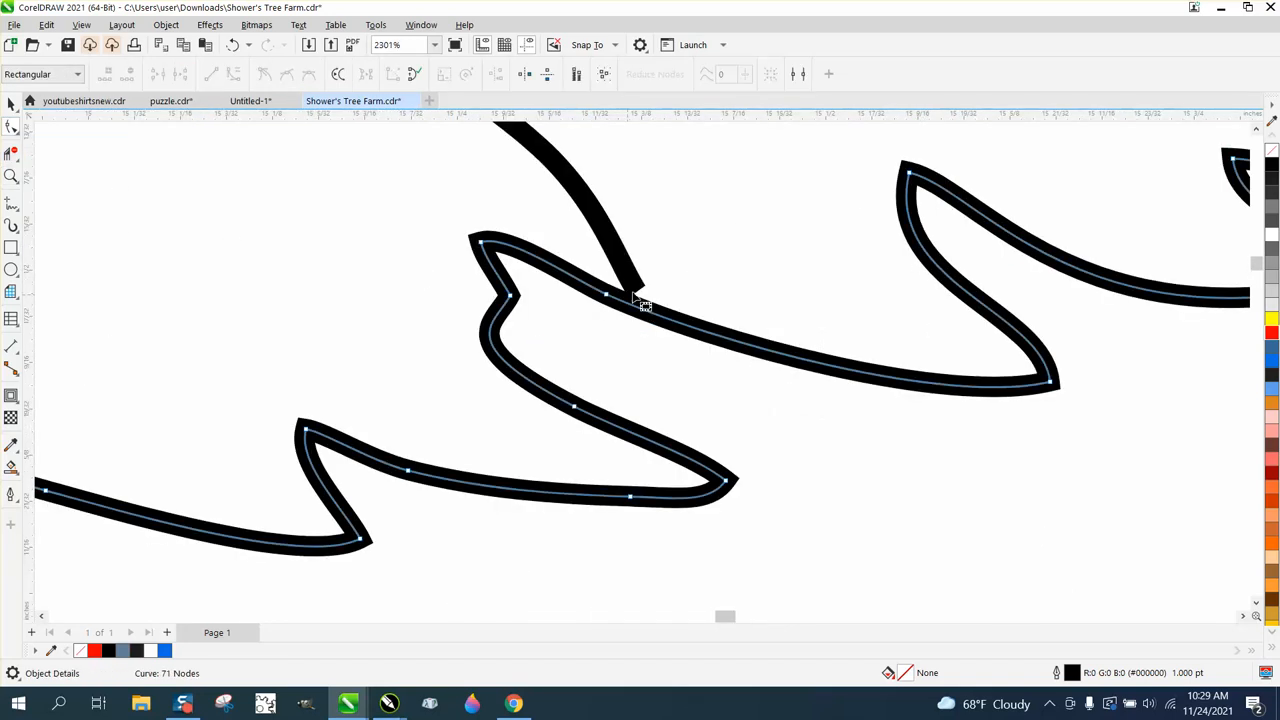
{"action": "left_click", "coordinate": [643, 296]}
{"action": "mouse_move", "coordinate": [643, 296]}
{"action": "left_mouse_down"}
{"action": "mouse_move", "coordinate": [654, 326]}
{"action": "mouse_move", "coordinate": [643, 300]}
{"action": "left_mouse_up"}
{"action": "scroll", "coordinate": [555, 289], "scroll_direction": "down", "scroll_amount": 5}
{"action": "scroll", "coordinate": [555, 289], "scroll_direction": "down", "scroll_amount": 4}
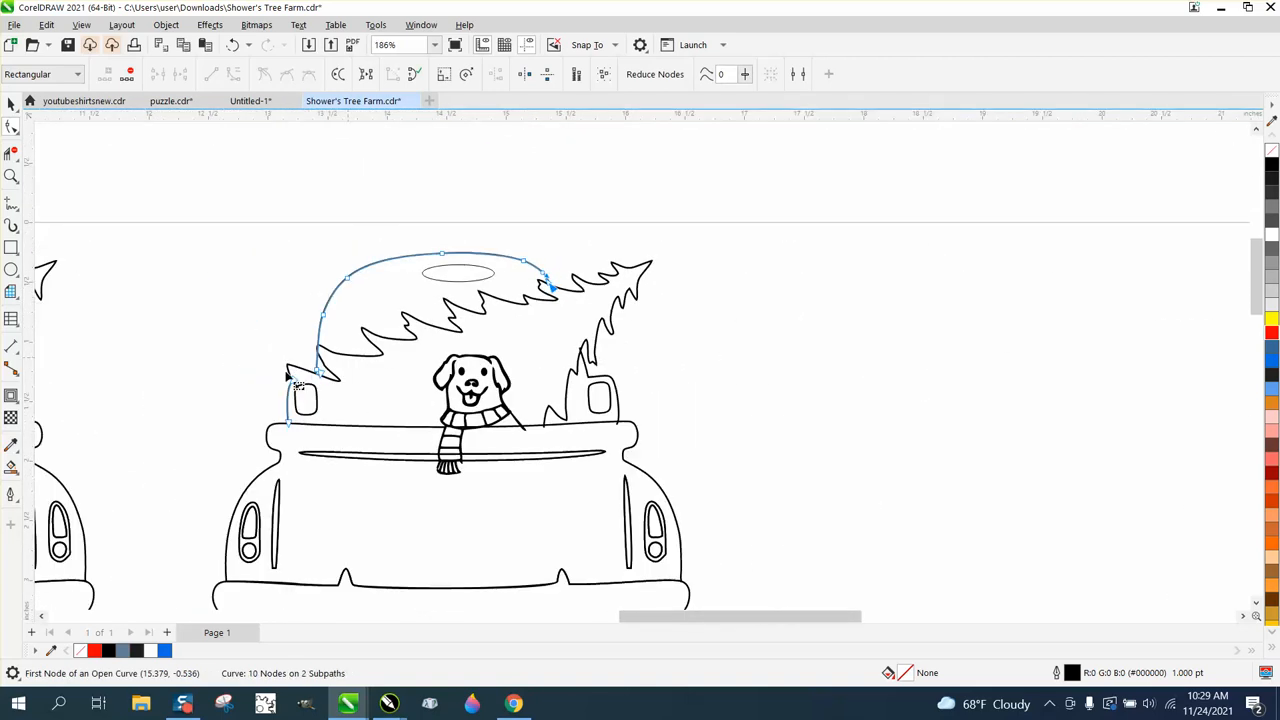
Test-fill the area left of the dog and the space outside the left mirror with blue Smart Fill, undoing each fill.
{"action": "left_click", "coordinate": [11, 468]}
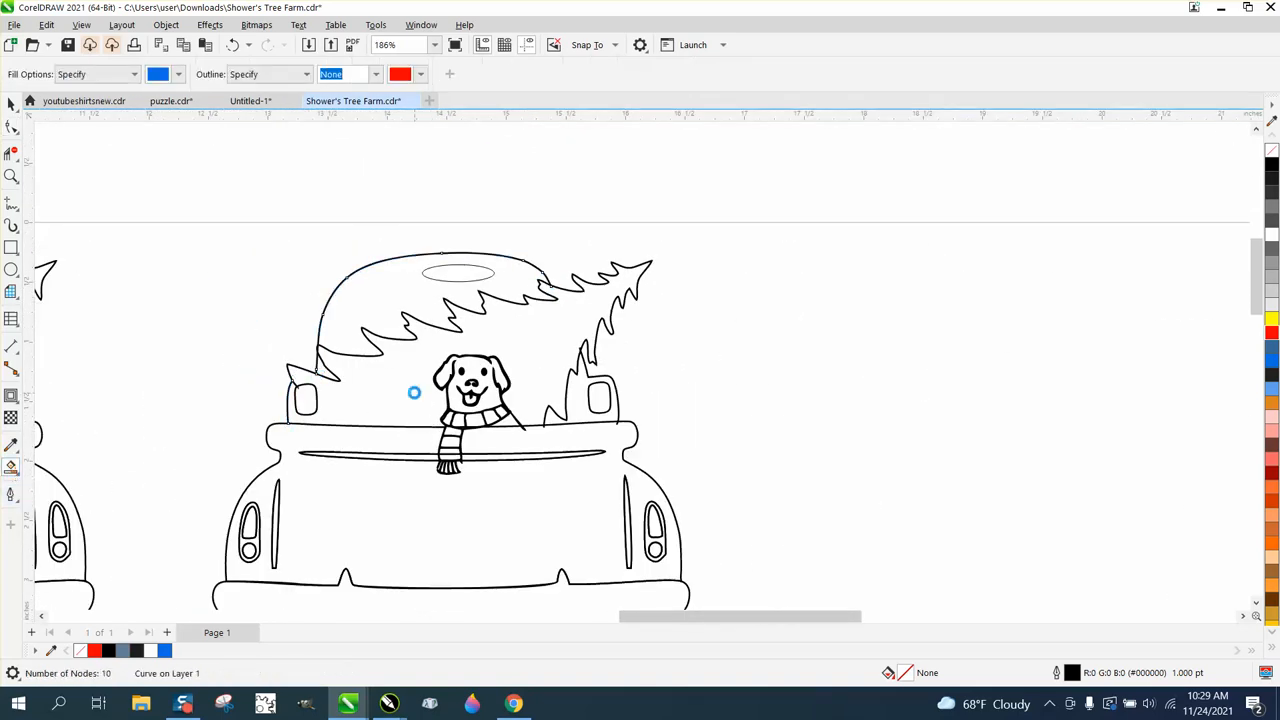
{"action": "left_click", "coordinate": [414, 392]}
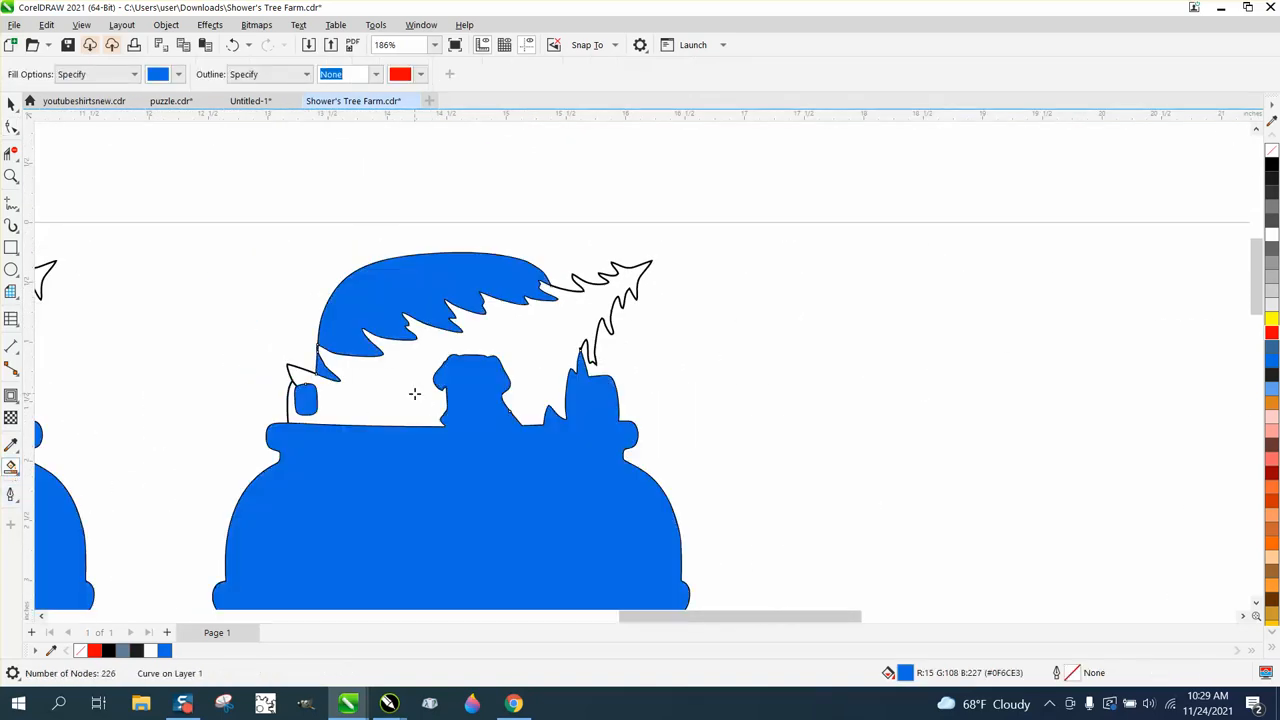
{"action": "left_click", "coordinate": [233, 46]}
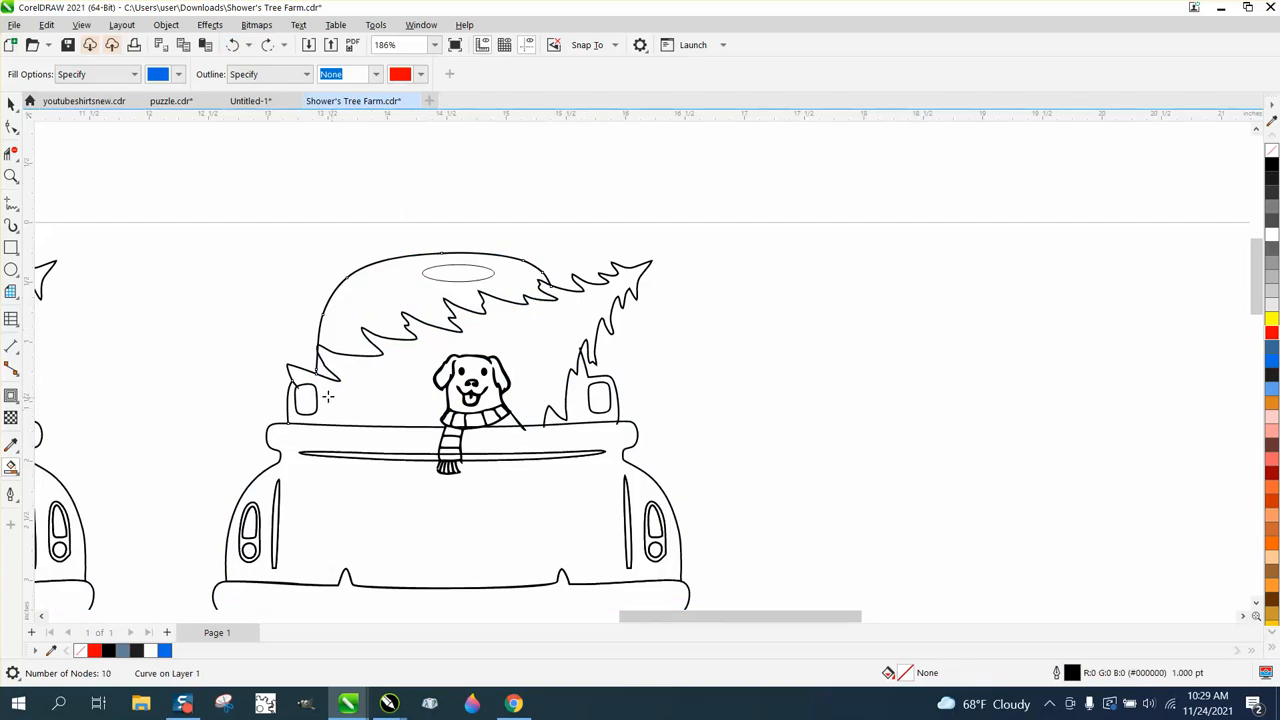
{"action": "left_click", "coordinate": [272, 408]}
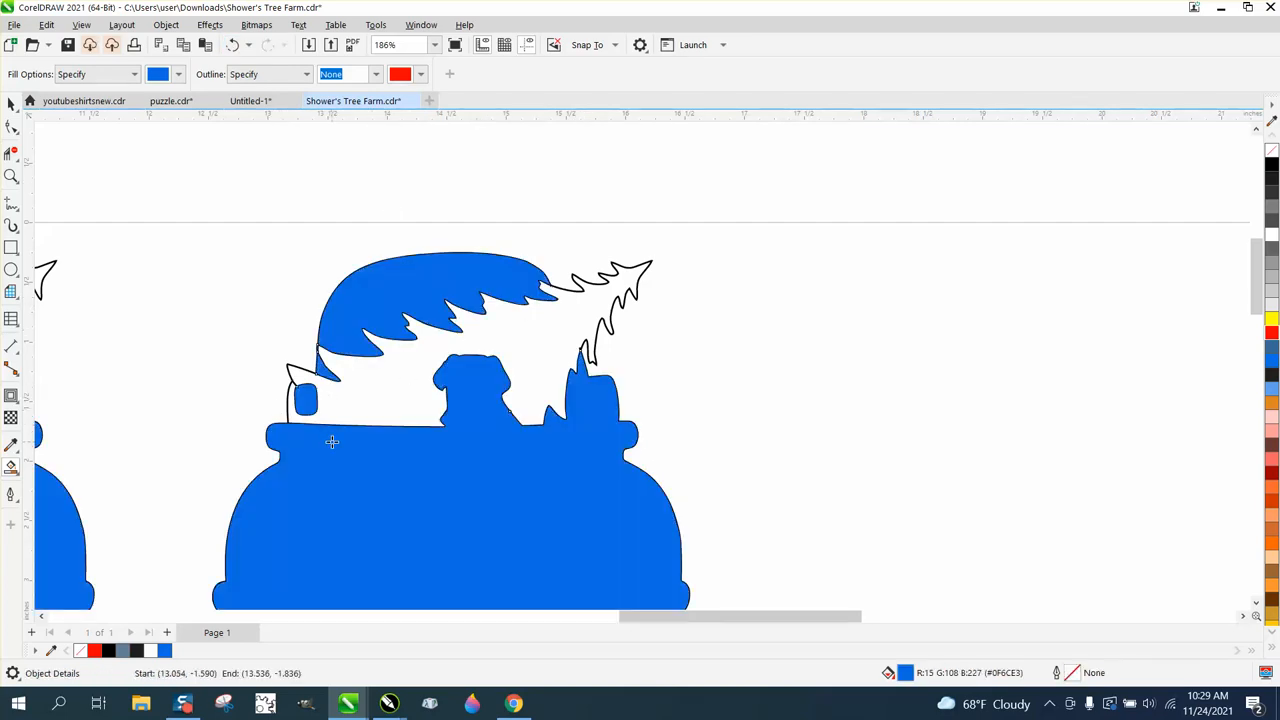
{"action": "left_click", "coordinate": [233, 46]}
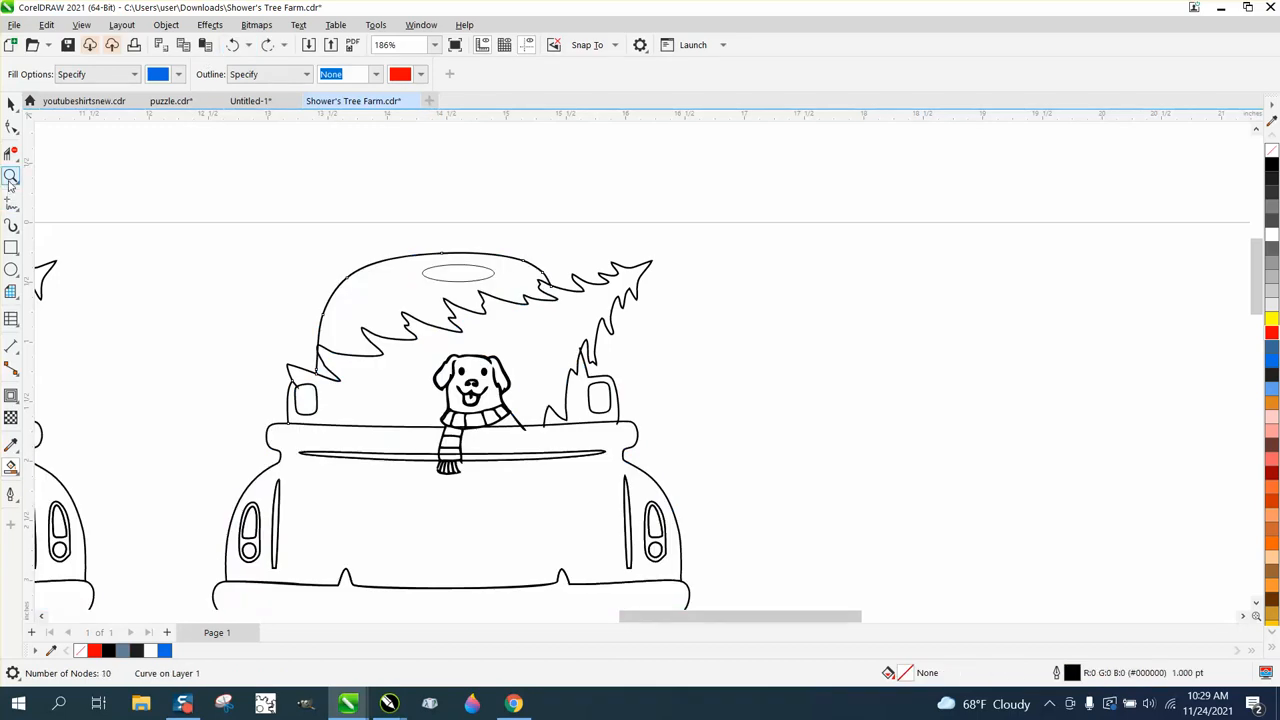
Extend the lower end node of the outline left of the left mirror down across the tailgate's top edge.
{"action": "left_click", "coordinate": [11, 176]}
{"action": "left_click_drag", "start_coordinate": [282, 402], "coordinate": [366, 491]}
{"action": "left_click", "coordinate": [11, 126]}
{"action": "scroll", "coordinate": [277, 428], "scroll_direction": "down", "scroll_amount": 5}
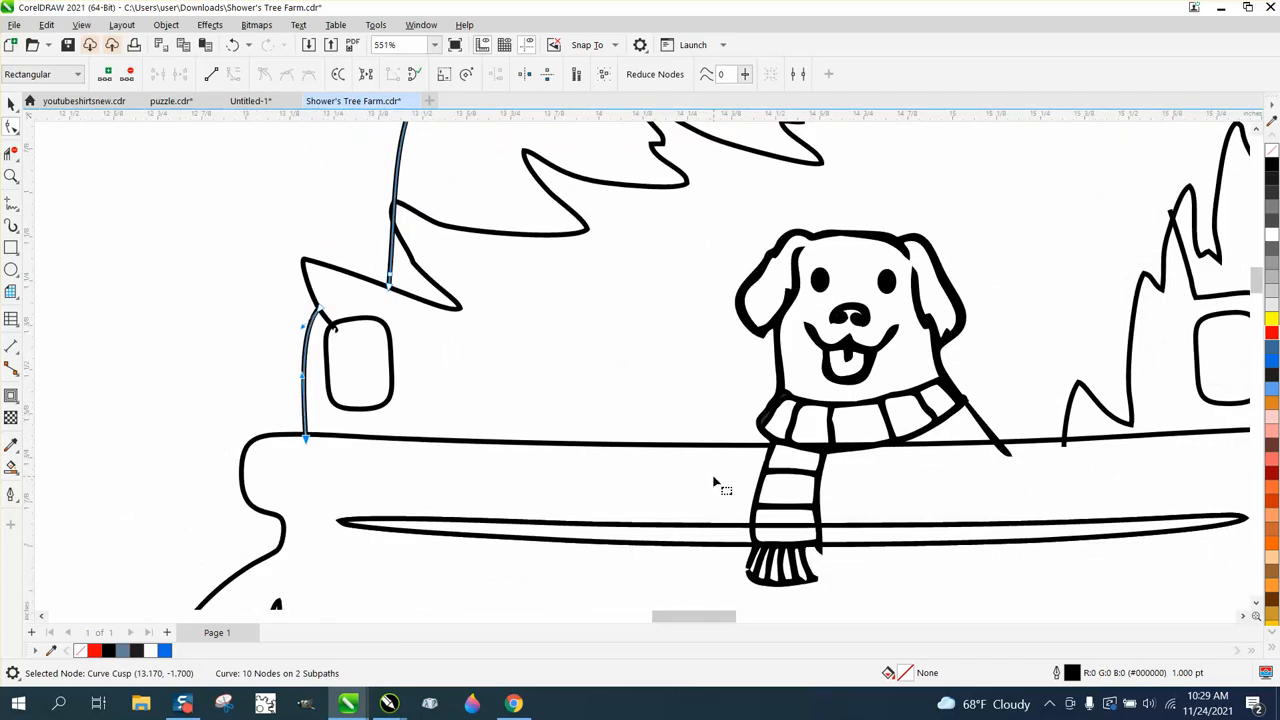
{"action": "scroll", "coordinate": [672, 437], "scroll_direction": "down", "scroll_amount": 1}
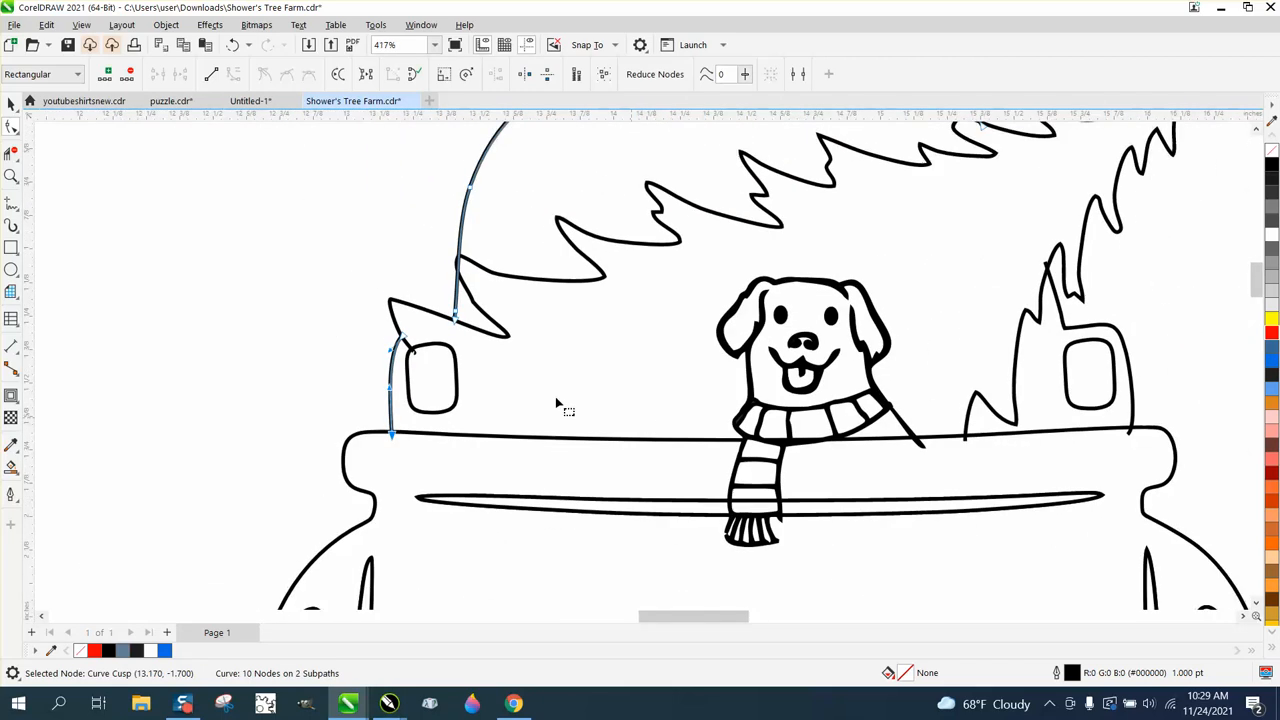
Test-fill the tree area between the left mirror and the dog with blue Smart Fill, and undo the fill.
{"action": "left_click", "coordinate": [11, 466]}
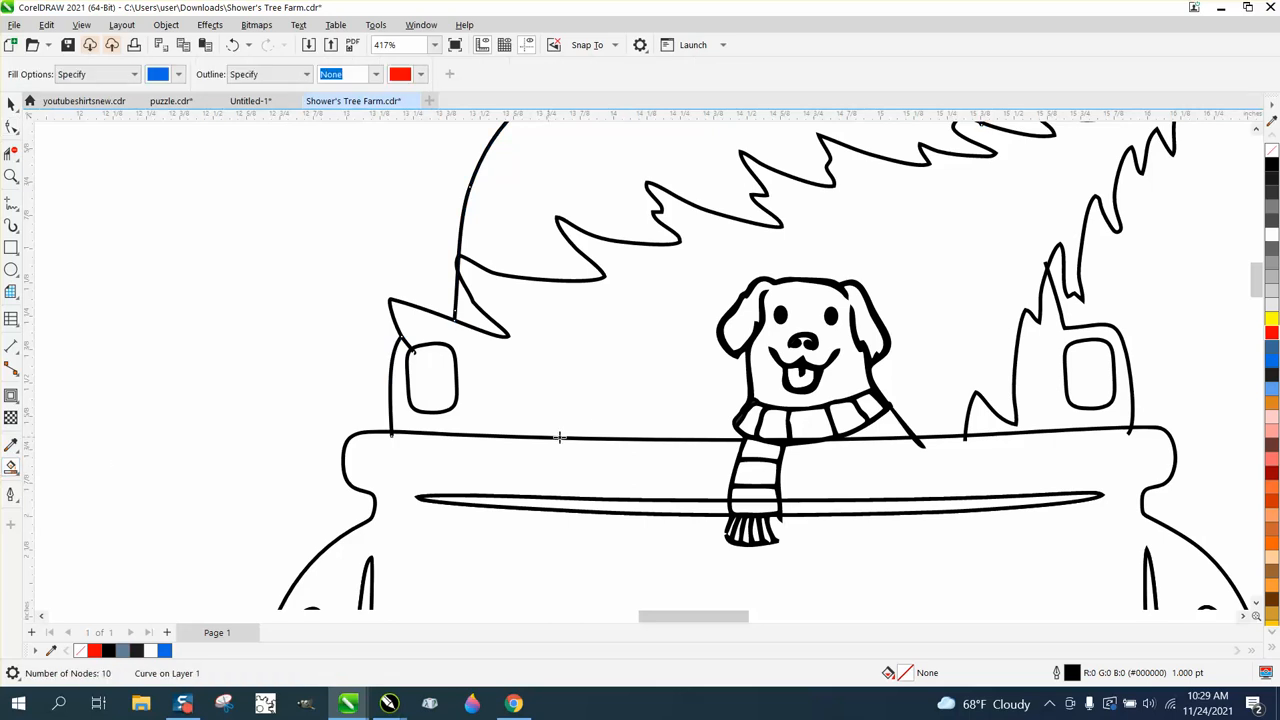
{"action": "left_click", "coordinate": [582, 415]}
{"action": "scroll", "coordinate": [580, 417], "scroll_direction": "down", "scroll_amount": 2}
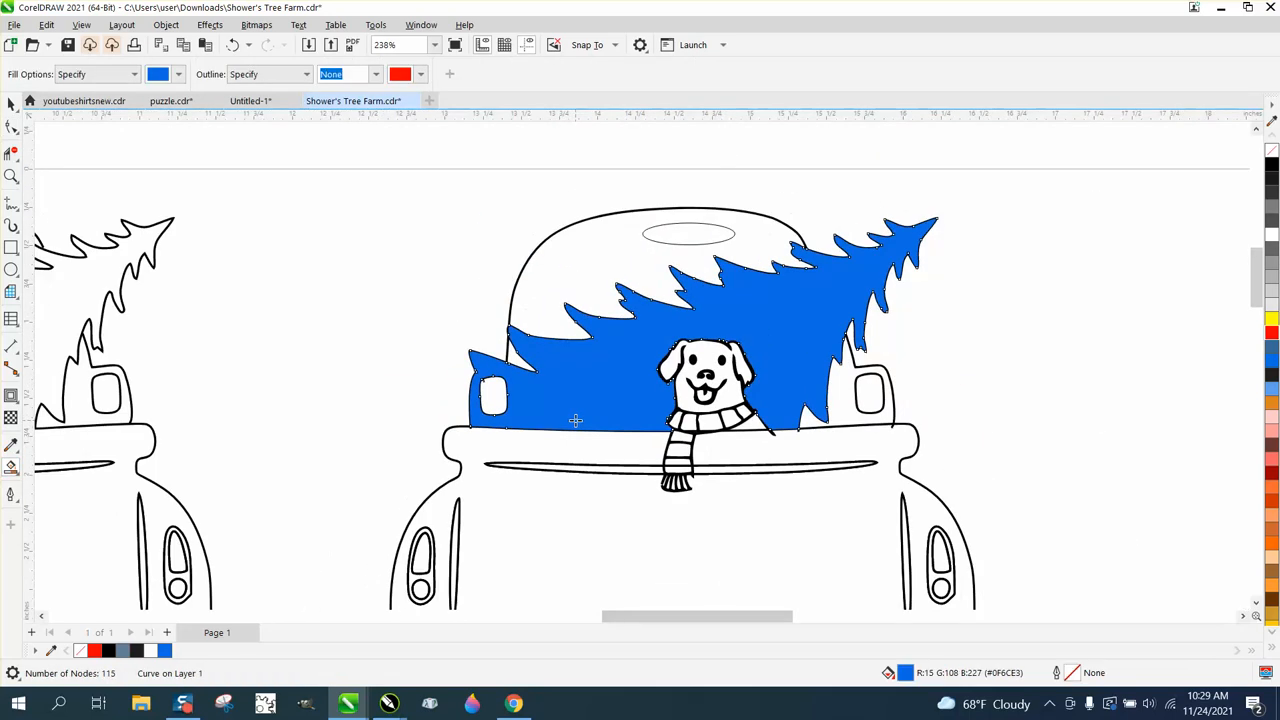
{"action": "key", "text": "ctrl+z"}
Create a boundary around all objects of the right truck copy and move it clear of the copy to the right.
{"action": "scroll", "coordinate": [577, 417], "scroll_direction": "down", "scroll_amount": 2}
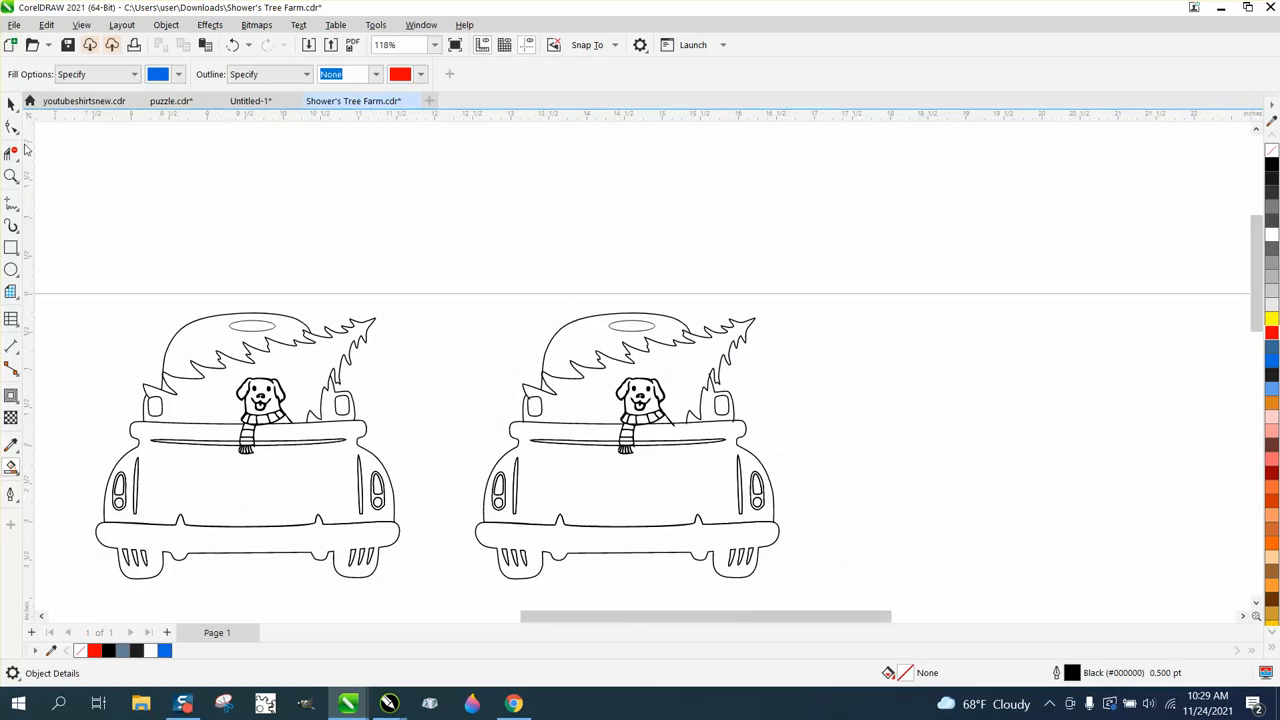
{"action": "left_click", "coordinate": [11, 104]}
{"action": "left_click_drag", "start_coordinate": [434, 290], "coordinate": [834, 600]}
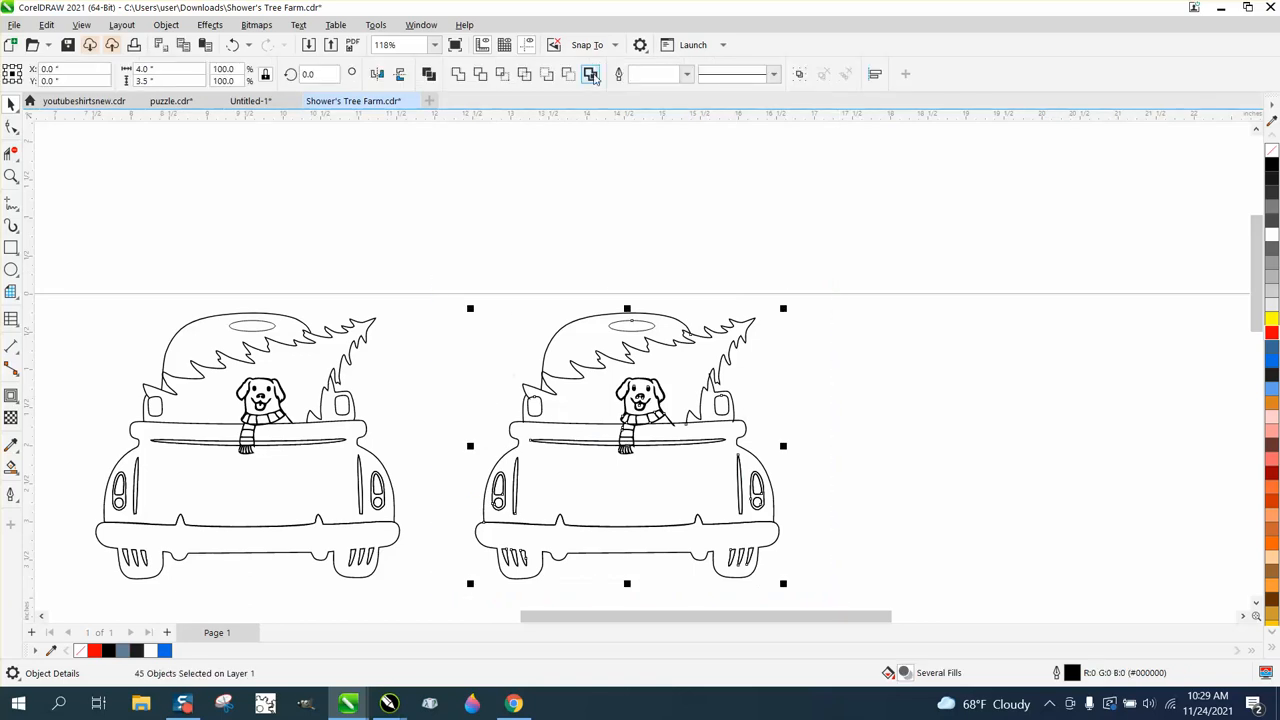
{"action": "left_click", "coordinate": [591, 75]}
{"action": "key", "text": "Right"}
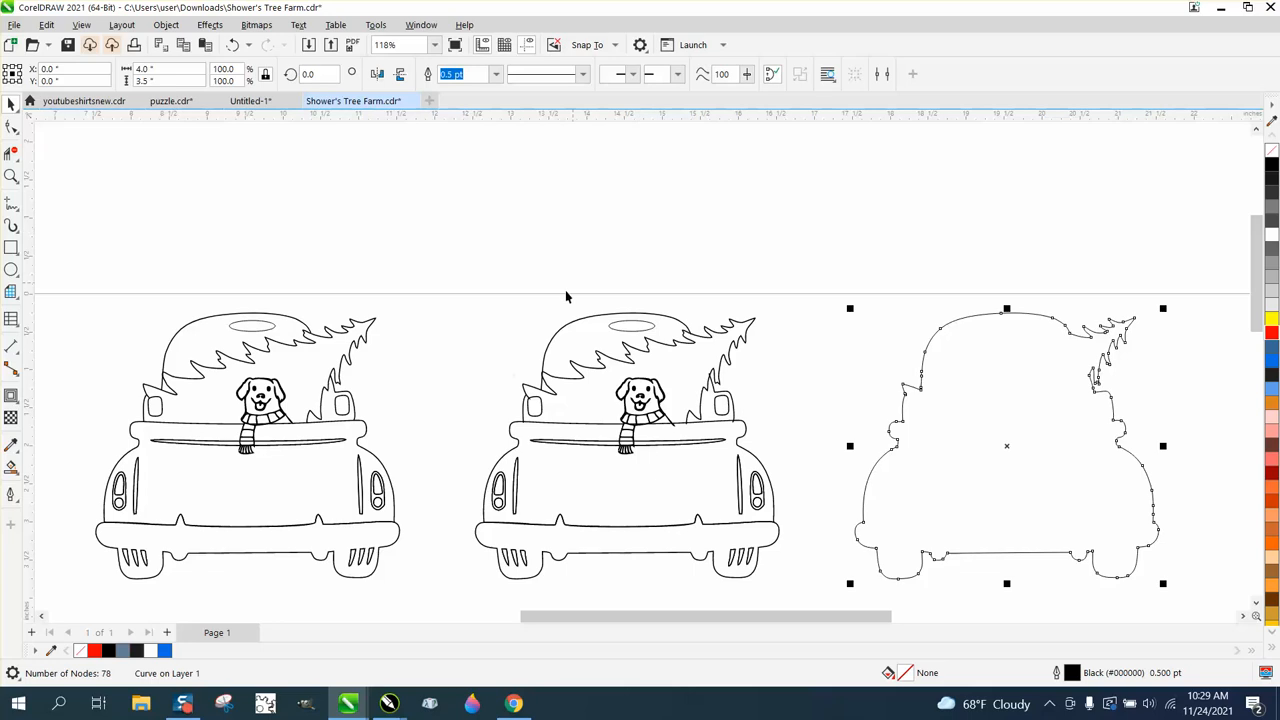
Delete the truck copy between the original drawing and the new boundary.
{"action": "left_click_drag", "start_coordinate": [453, 256], "coordinate": [803, 586]}
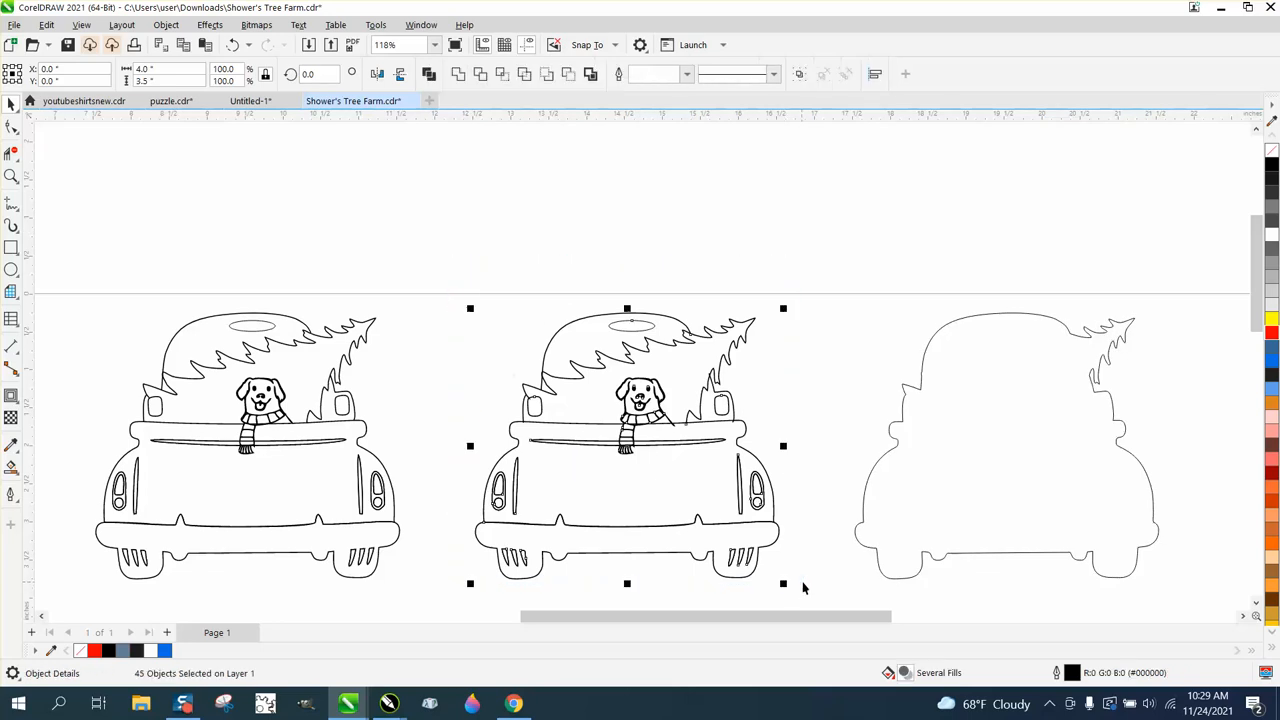
{"action": "key", "text": "Delete"}
Give the boundary curve a red outline with Hairline width.
{"action": "left_click", "coordinate": [864, 510]}
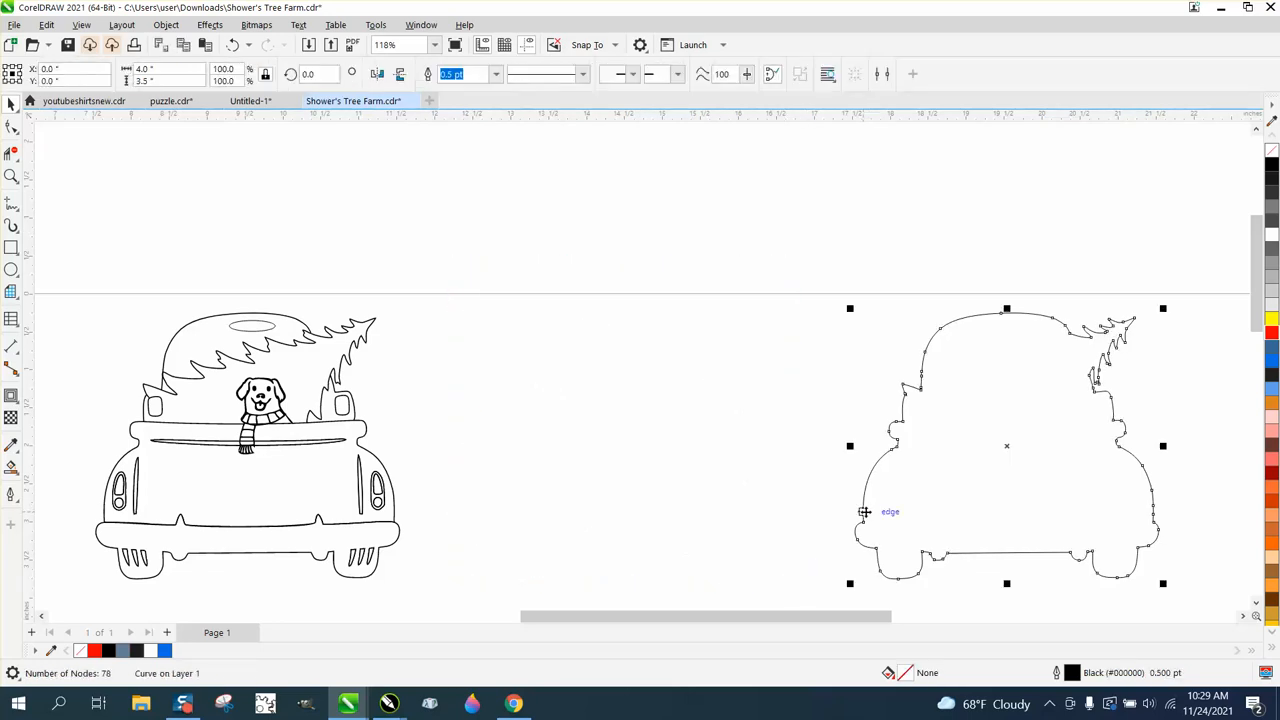
{"action": "right_click", "coordinate": [1270, 336]}
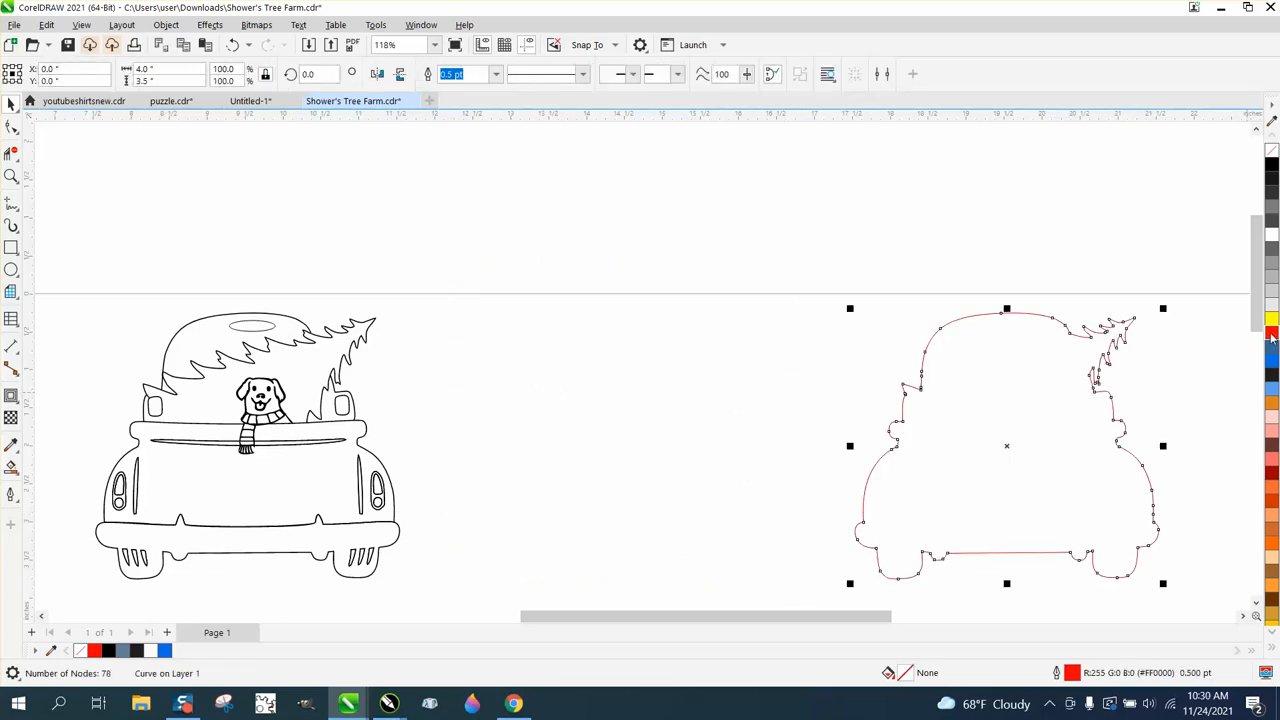
{"action": "left_click", "coordinate": [497, 78]}
{"action": "left_click", "coordinate": [478, 104]}
Overlay the red boundary on the original truck to check its fit, and move it back out to the truck's right side.
{"action": "scroll", "coordinate": [773, 369], "scroll_direction": "down", "scroll_amount": 1}
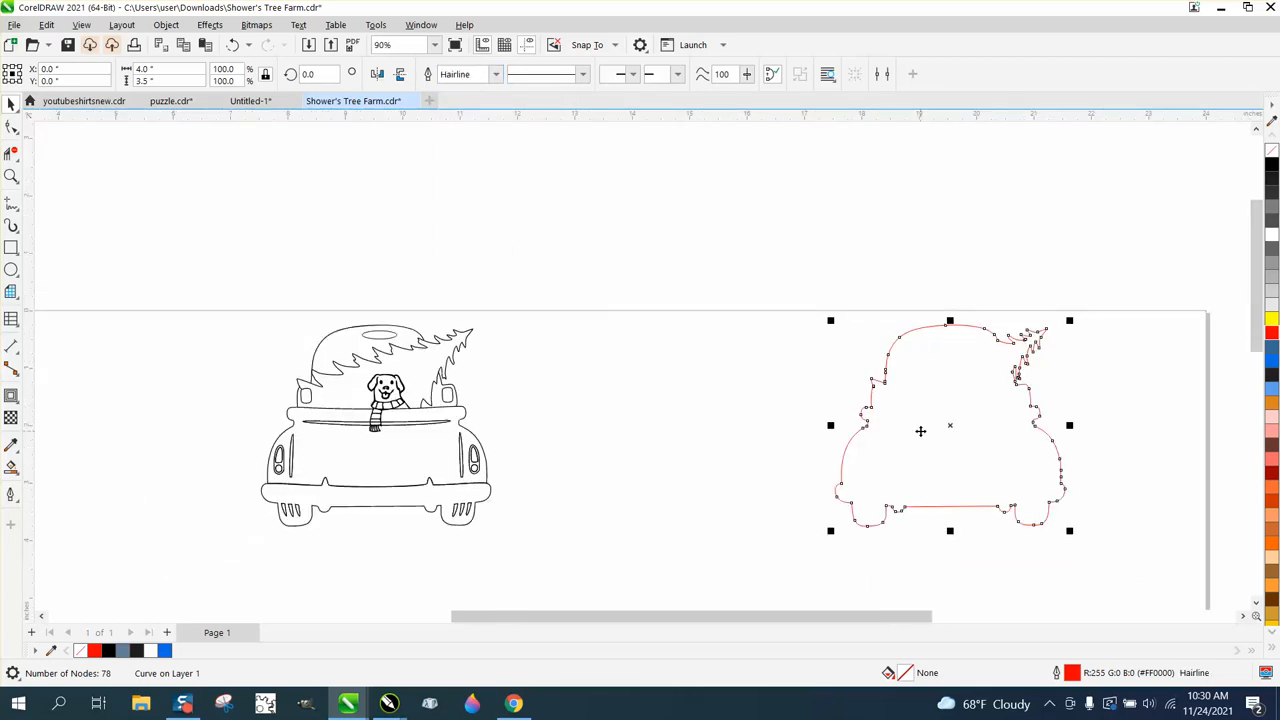
{"action": "key", "text": "Left"}
{"action": "key", "text": "Left"}
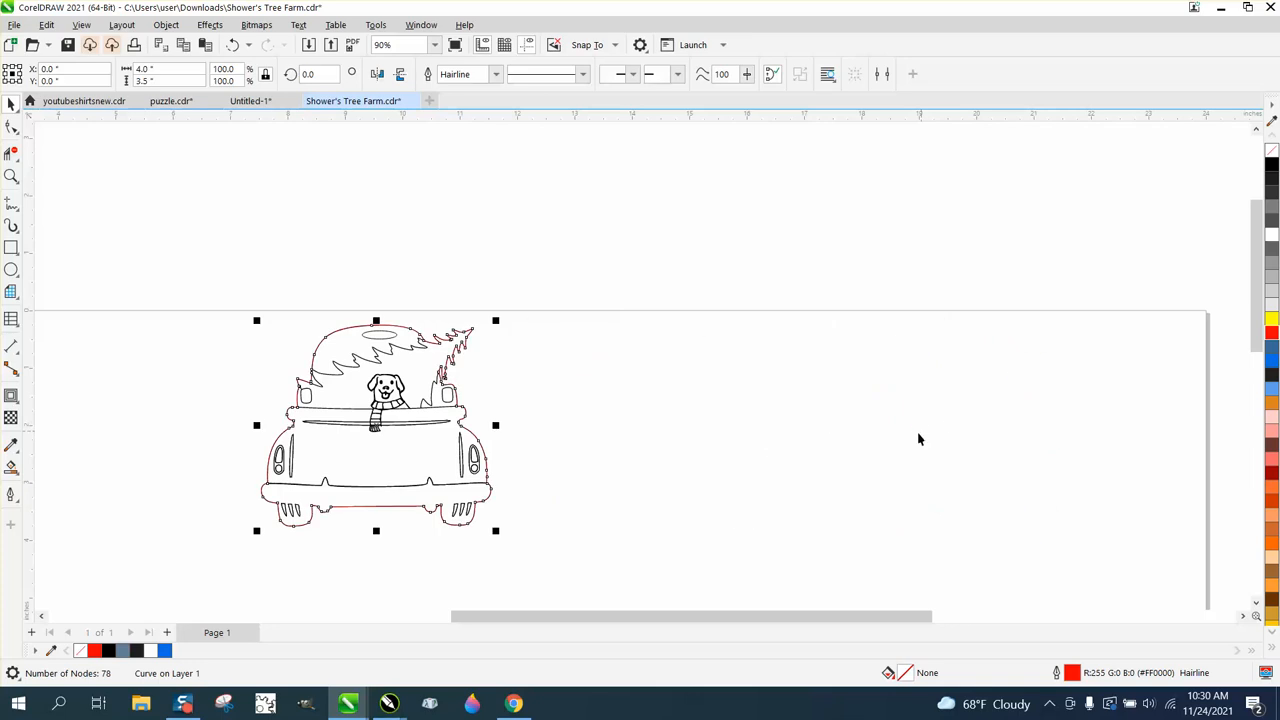
{"action": "left_click", "coordinate": [10, 177]}
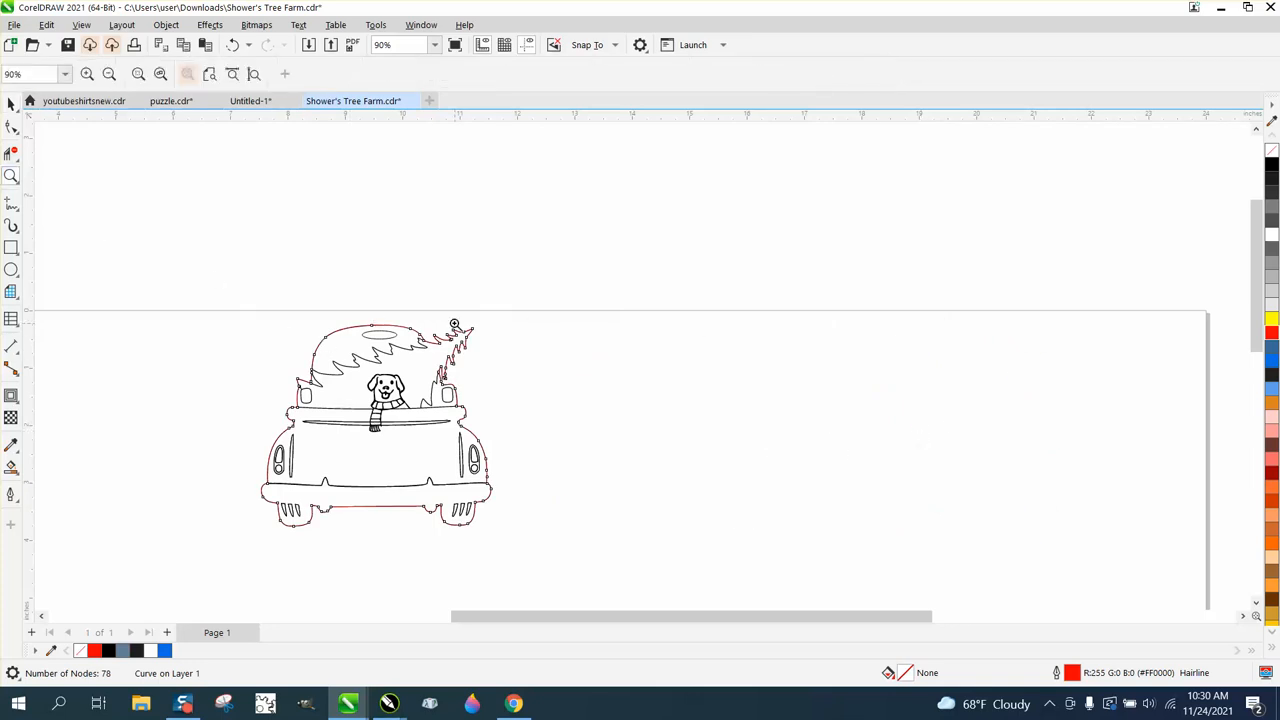
{"action": "left_click_drag", "start_coordinate": [513, 358], "coordinate": [631, 406]}
{"action": "scroll", "coordinate": [630, 406], "scroll_direction": "down", "scroll_amount": 6}
{"action": "scroll", "coordinate": [611, 395], "scroll_direction": "down", "scroll_amount": 3}
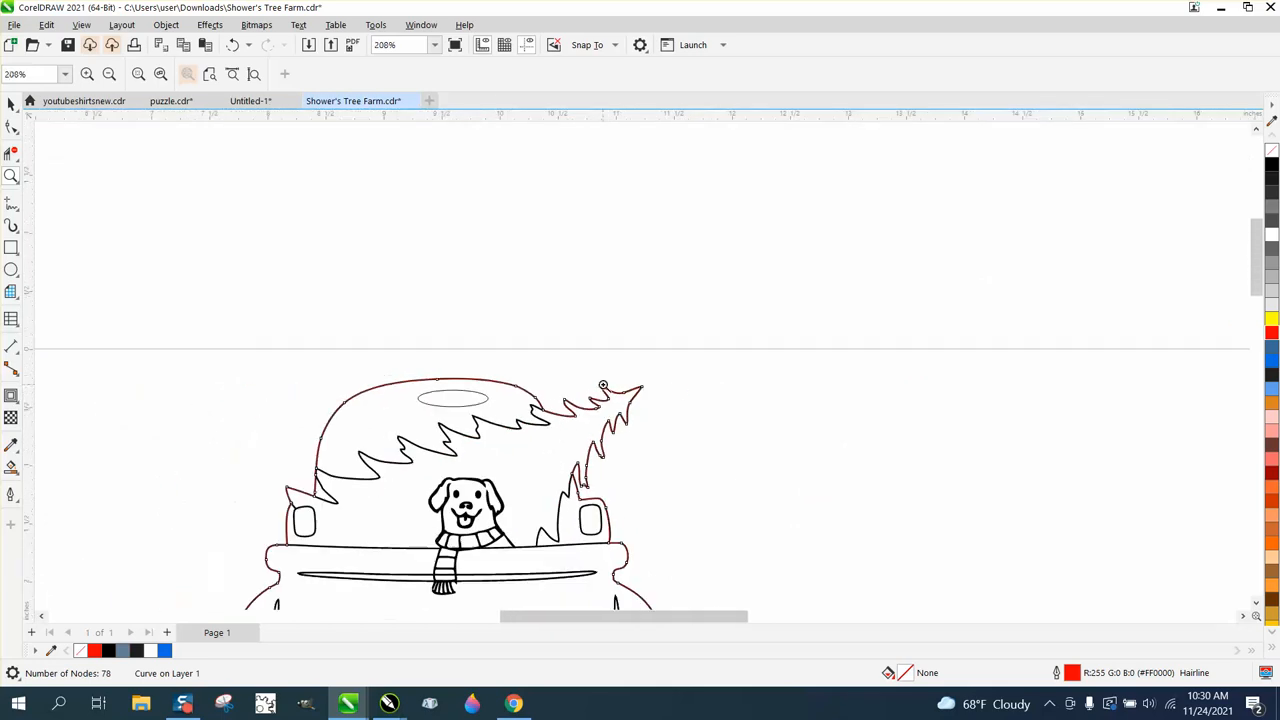
{"action": "left_click", "coordinate": [12, 104]}
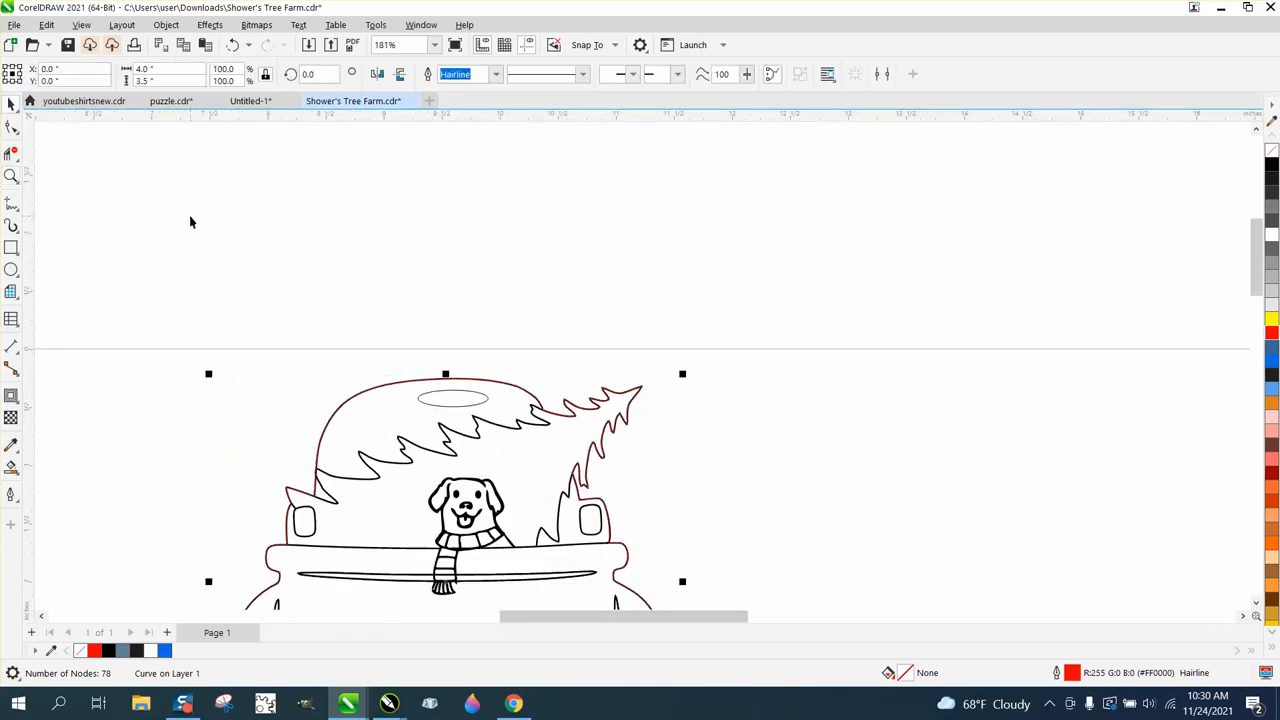
{"action": "key", "text": "c"}
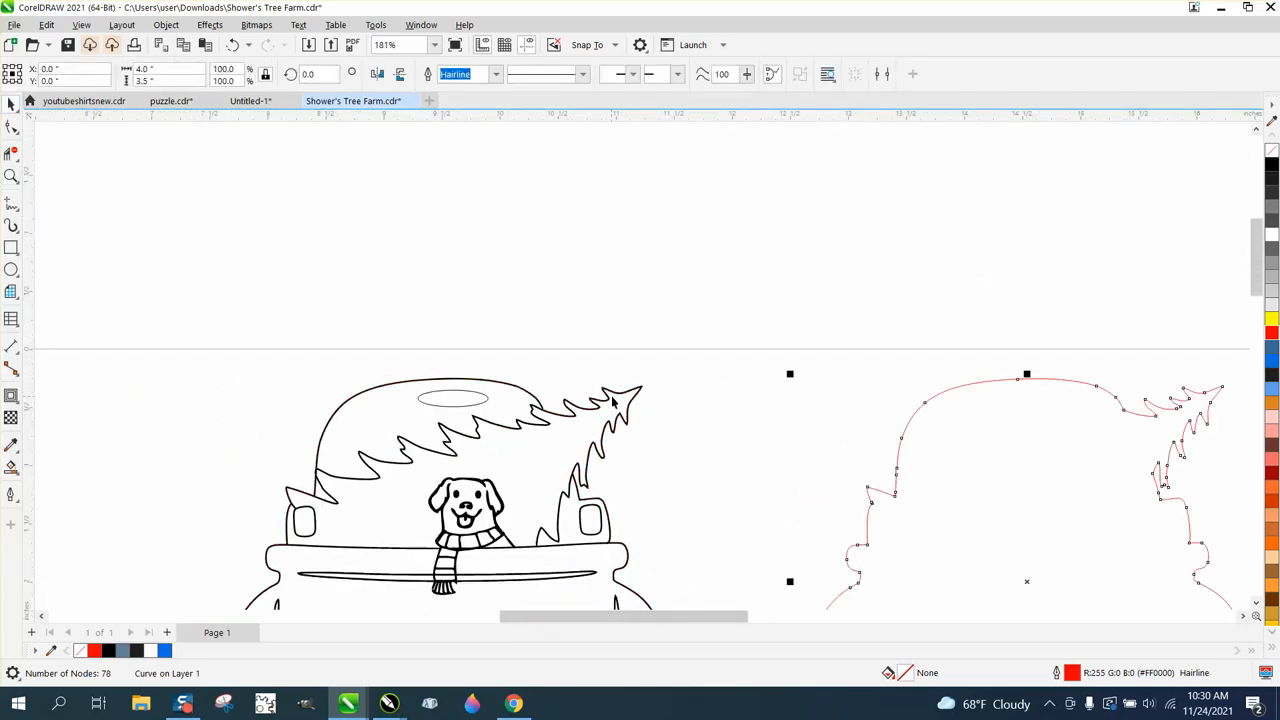
Change the outline colour of the ellipse in the truck's cab roof to red.
{"action": "left_click", "coordinate": [483, 404]}
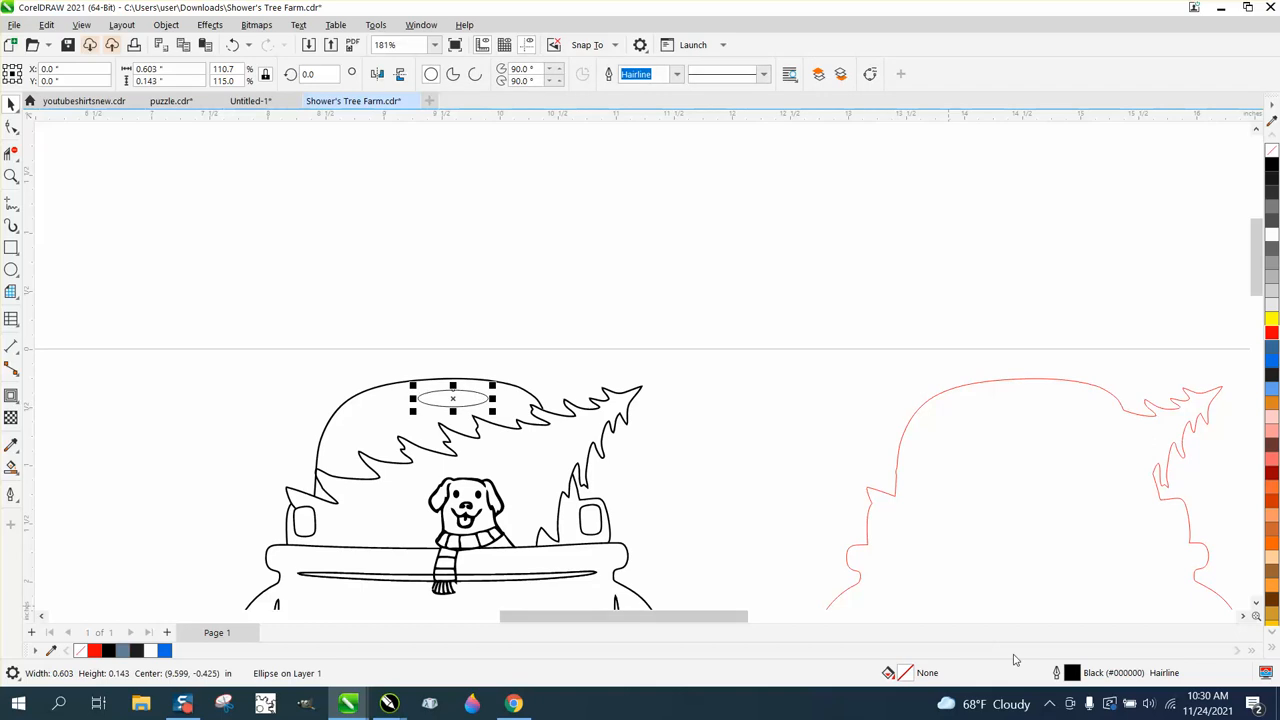
{"action": "right_click", "coordinate": [1271, 334]}
{"action": "scroll", "coordinate": [535, 314], "scroll_direction": "down", "scroll_amount": 5}
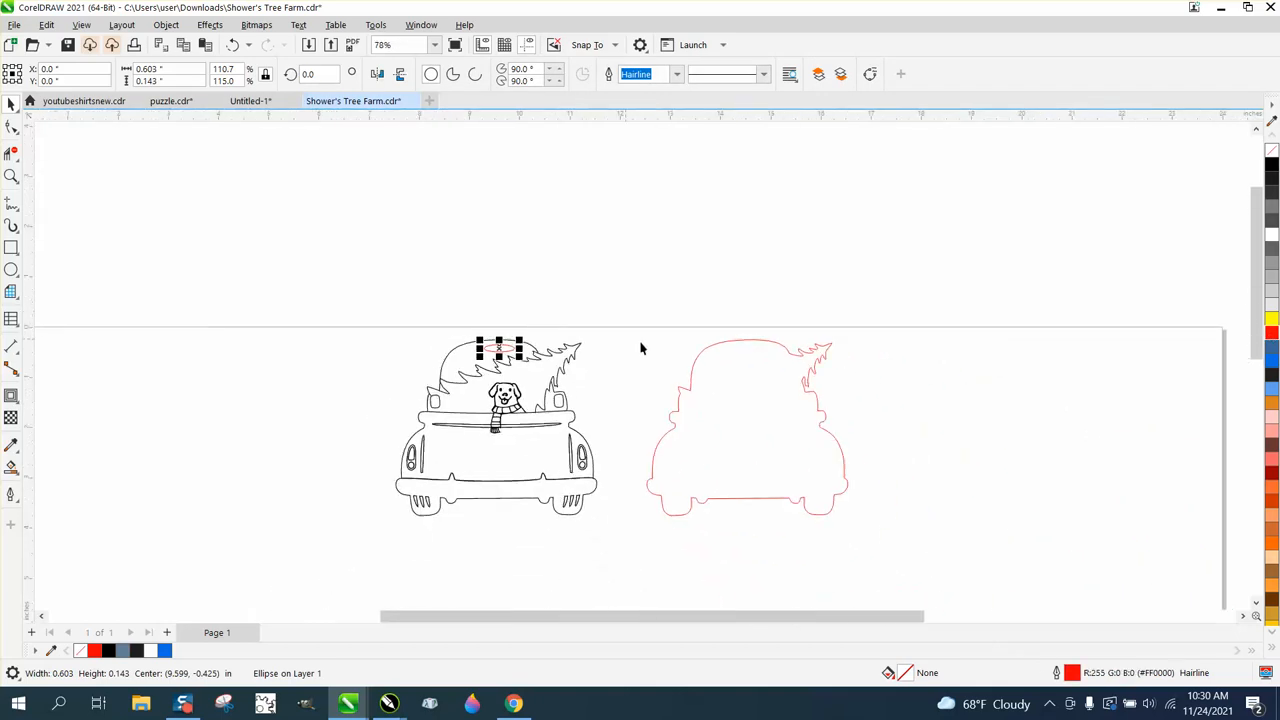
Apply an outside contour with 1 step and a 0.05" offset to the red boundary.
{"action": "left_click", "coordinate": [724, 345]}
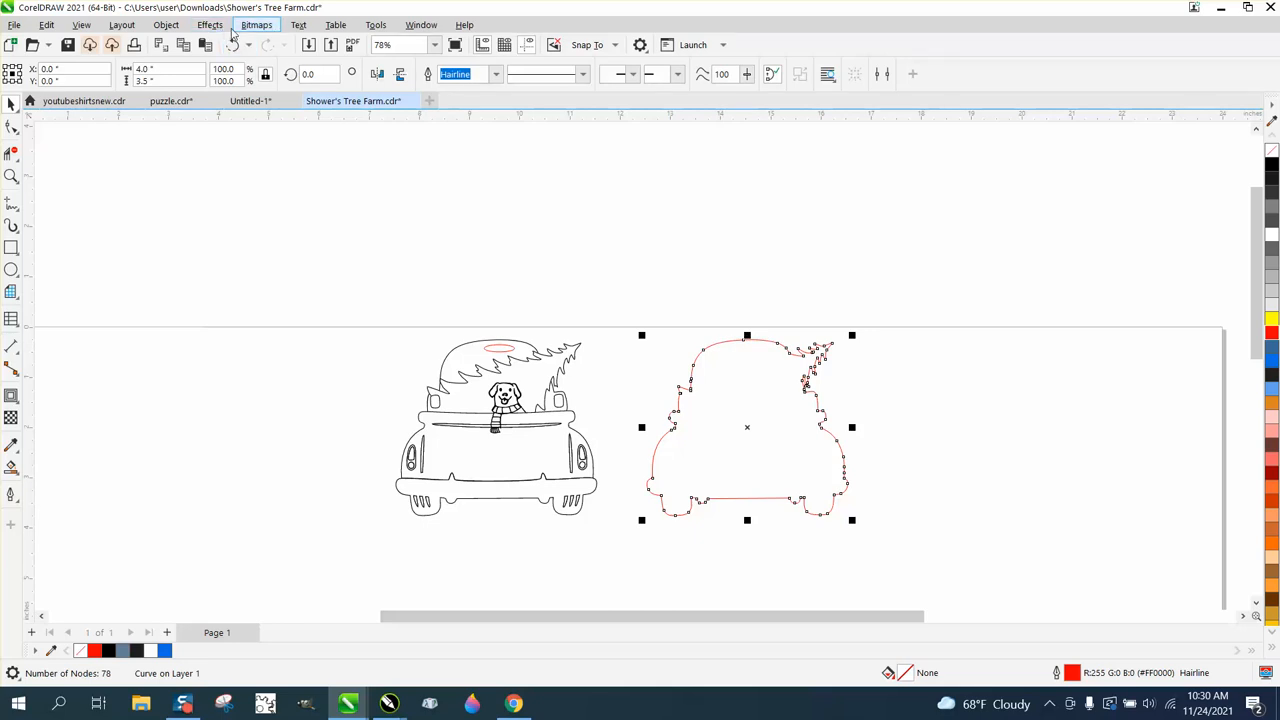
{"action": "left_click", "coordinate": [210, 24]}
{"action": "left_click", "coordinate": [224, 386]}
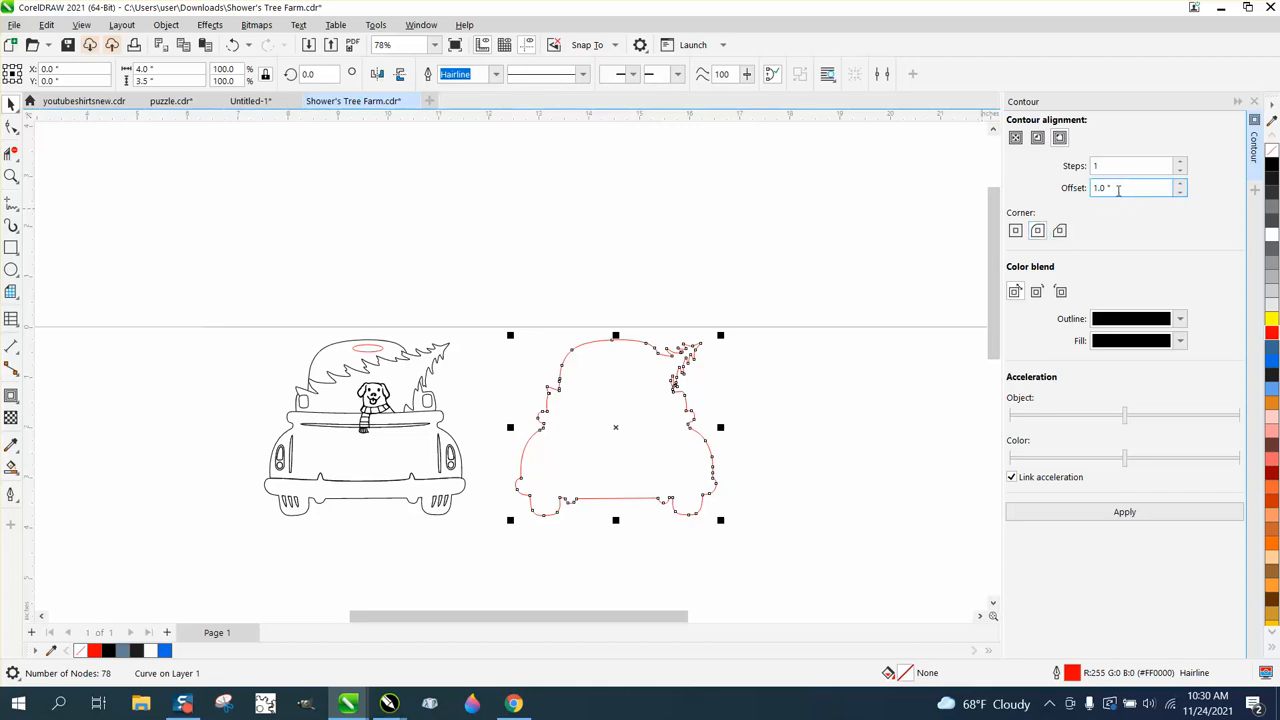
{"action": "left_click_drag", "start_coordinate": [1119, 190], "coordinate": [1088, 194]}
{"action": "key", "text": "BackSpace"}
{"action": "type", "text": ".05"}
{"action": "left_click", "coordinate": [1130, 515]}
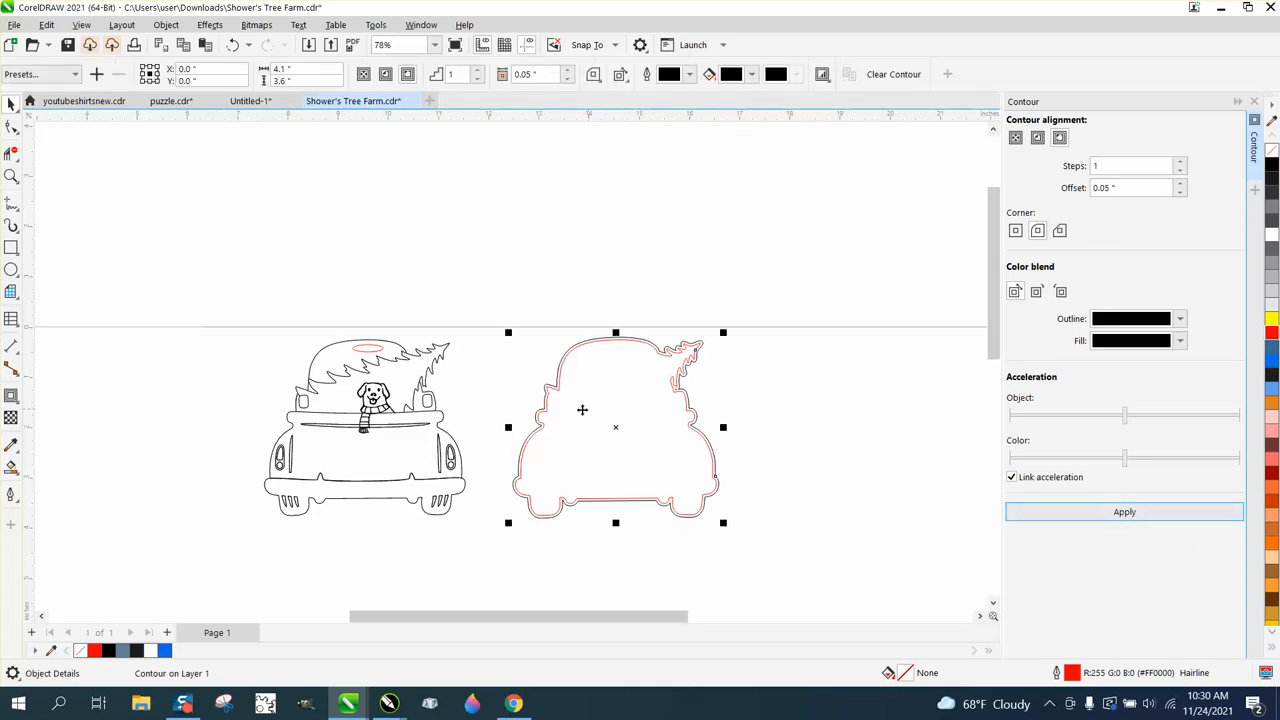
Inspect the contour around the roof and tree, and break it apart from the red boundary.
{"action": "left_click", "coordinate": [11, 176]}
{"action": "left_click_drag", "start_coordinate": [505, 305], "coordinate": [788, 466]}
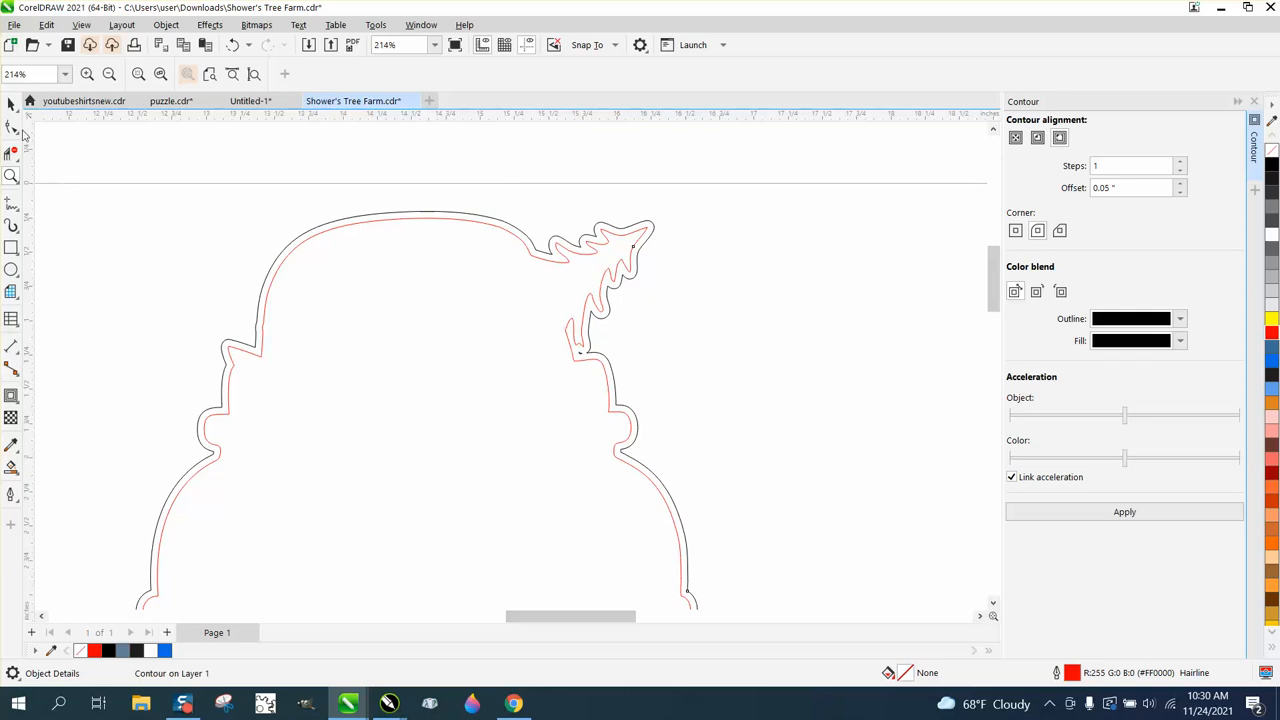
{"action": "left_click", "coordinate": [20, 112]}
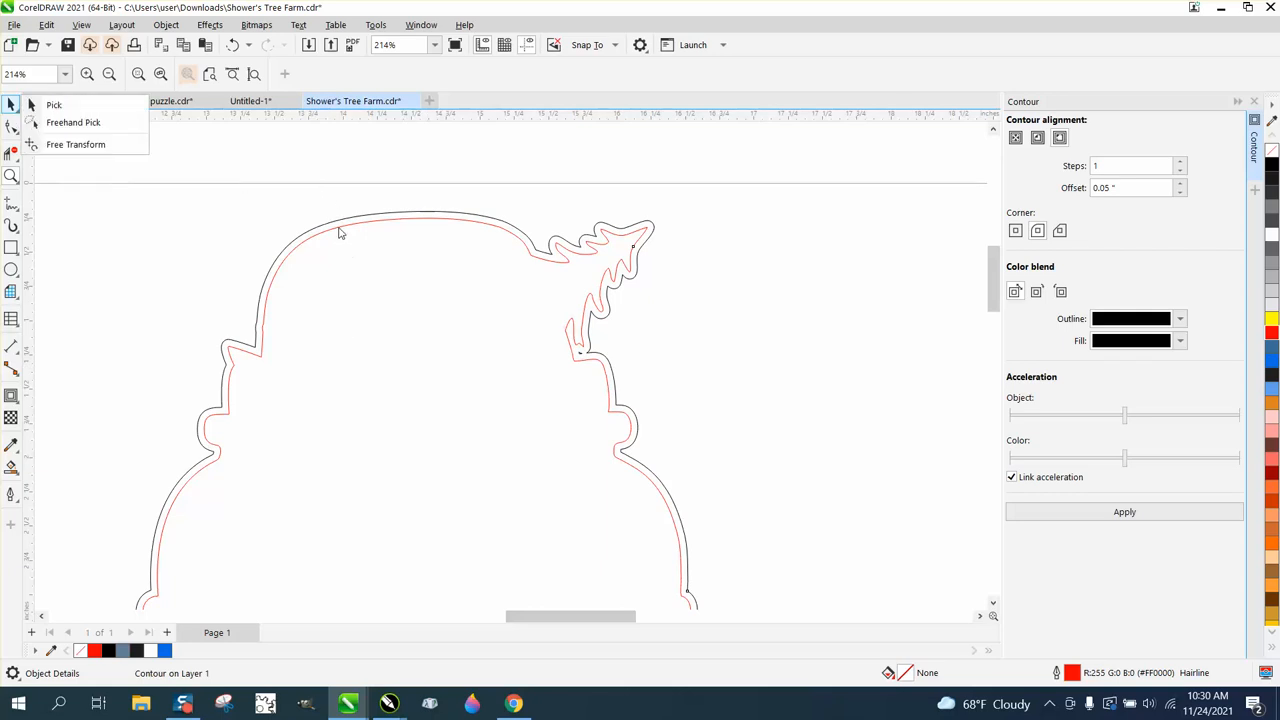
{"action": "left_click", "coordinate": [342, 232]}
{"action": "left_click", "coordinate": [13, 105]}
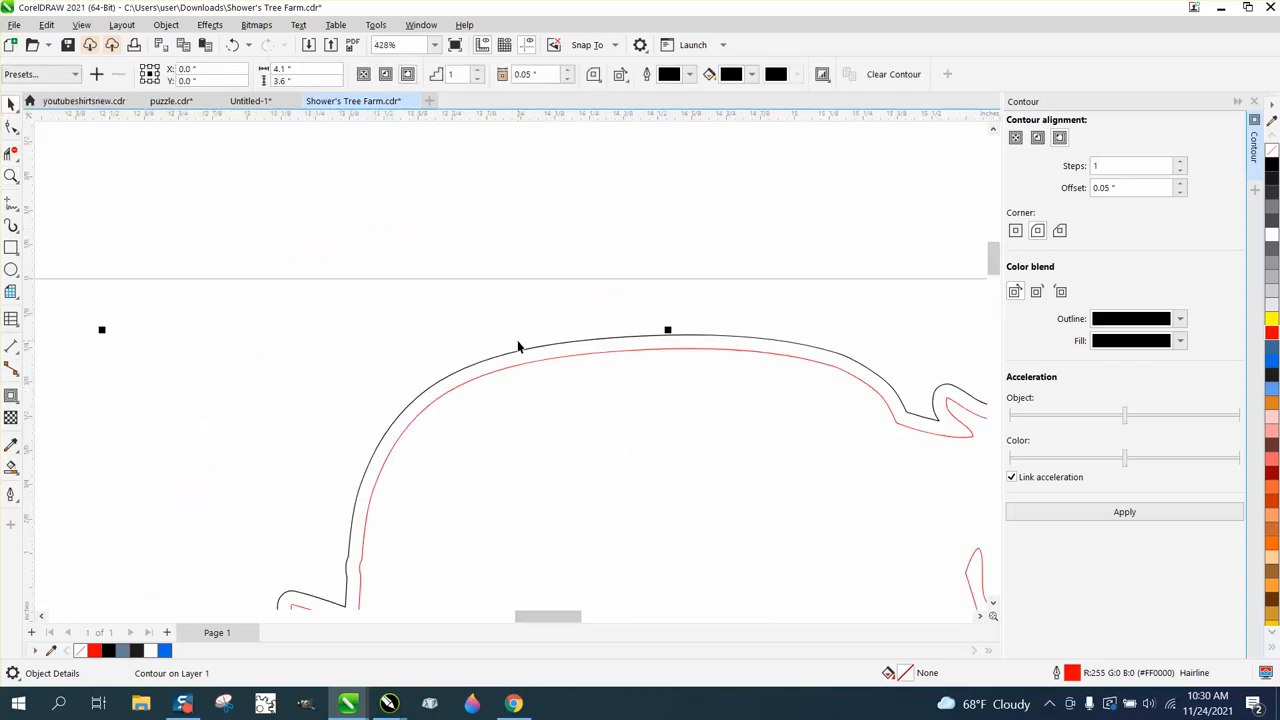
{"action": "left_click", "coordinate": [166, 24]}
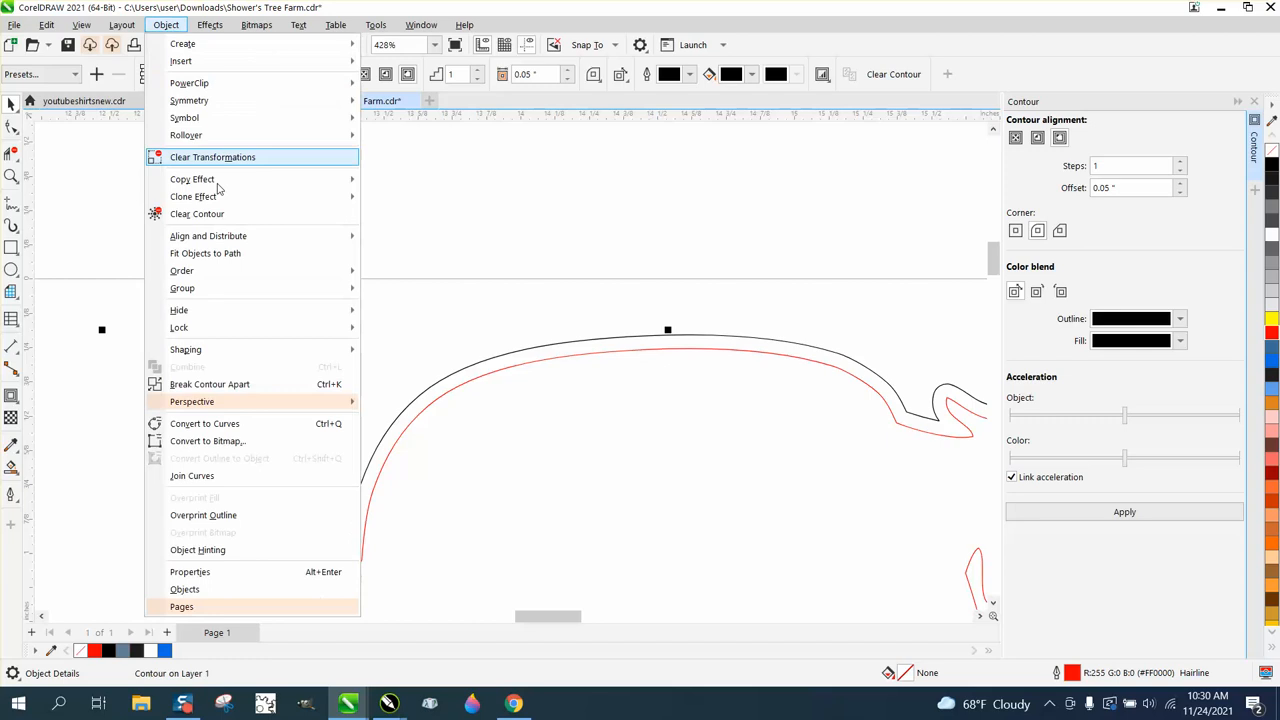
{"action": "left_click", "coordinate": [240, 379]}
{"action": "scroll", "coordinate": [343, 251], "scroll_direction": "down", "scroll_amount": 4}
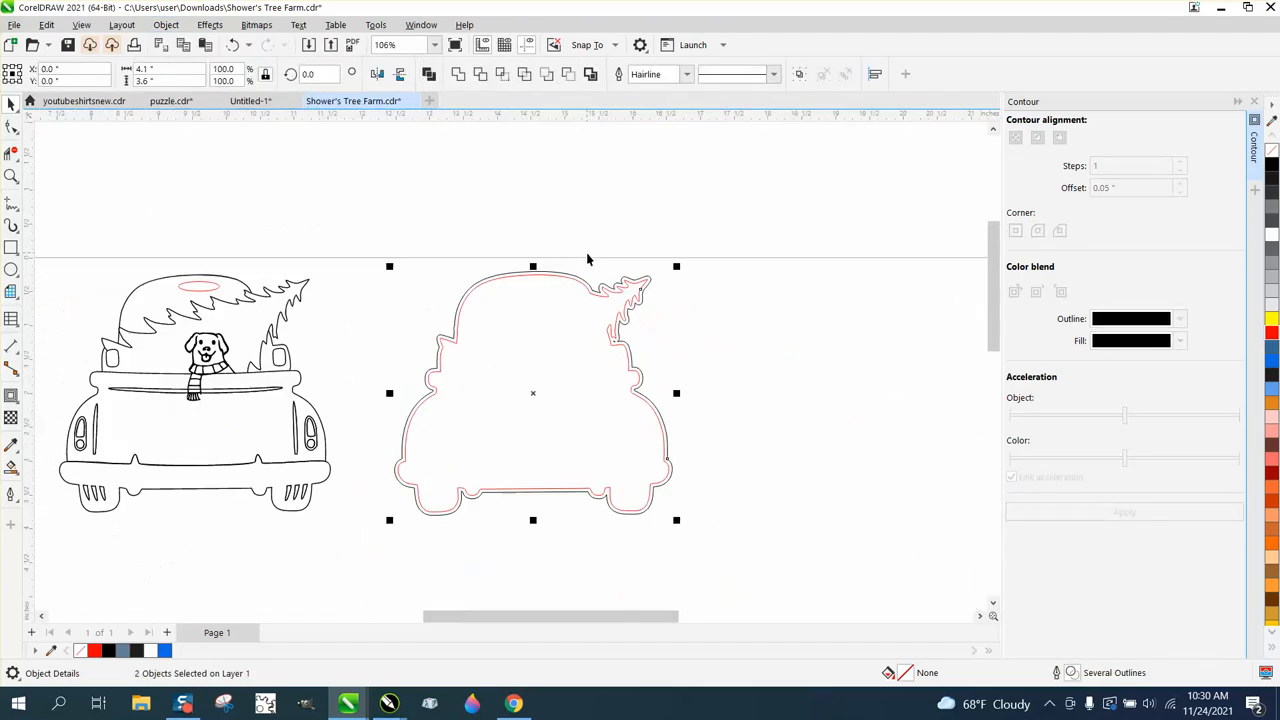
Move the black outer contour curve to the right, clear of the red boundary.
{"action": "left_click", "coordinate": [603, 254]}
{"action": "left_click", "coordinate": [588, 283]}
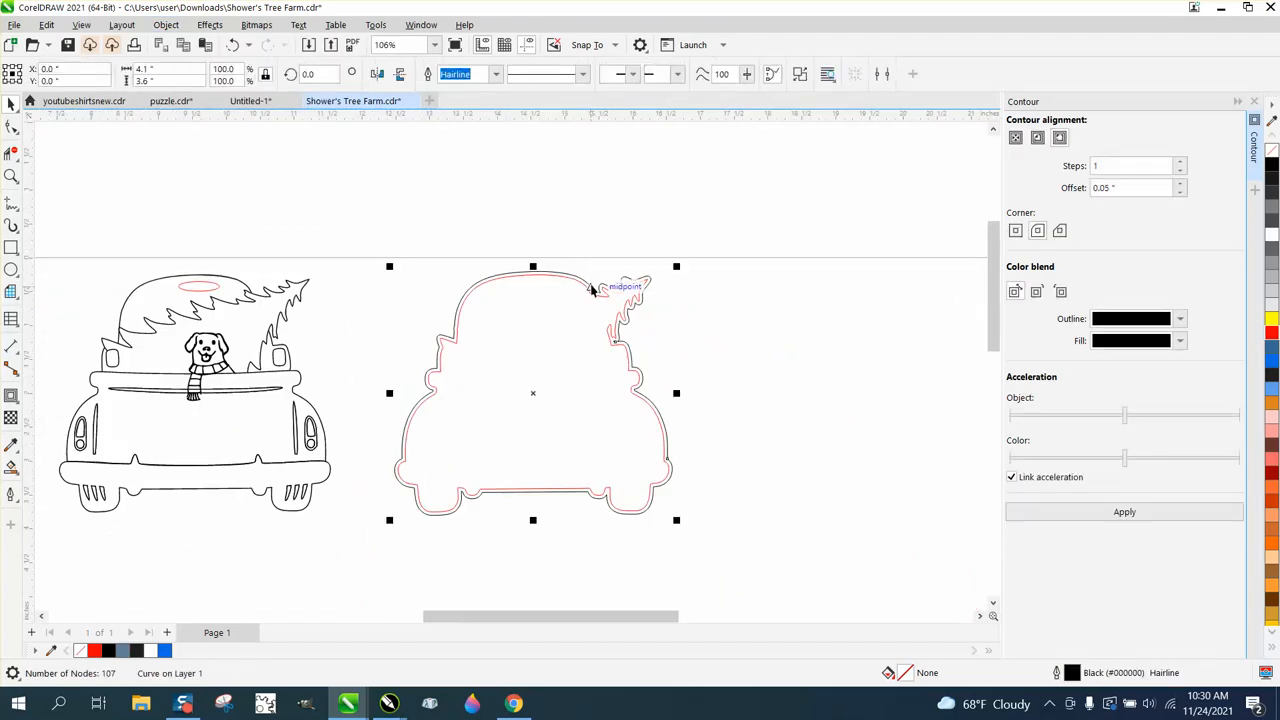
{"action": "key", "text": "Right"}
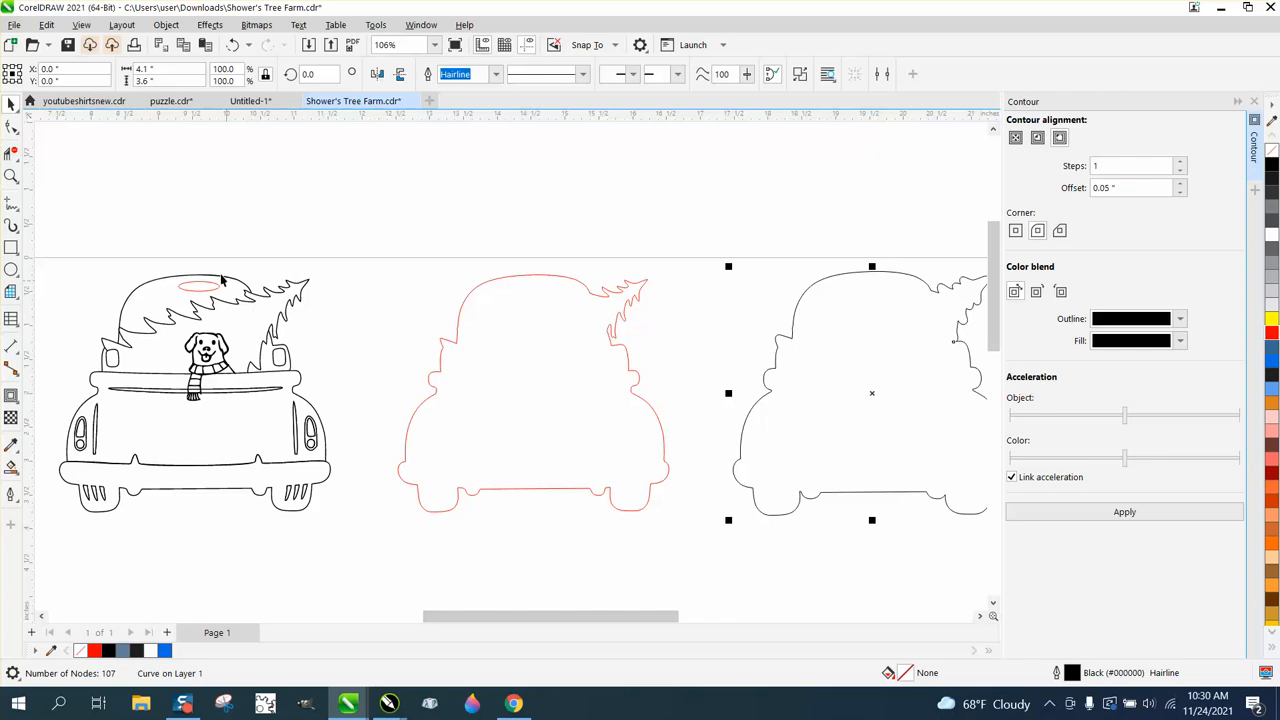
Delete the tiny stray triangular subpath inside the black contour curve, near the right fender.
{"action": "left_click", "coordinate": [14, 176]}
{"action": "left_click_drag", "start_coordinate": [929, 323], "coordinate": [980, 370]}
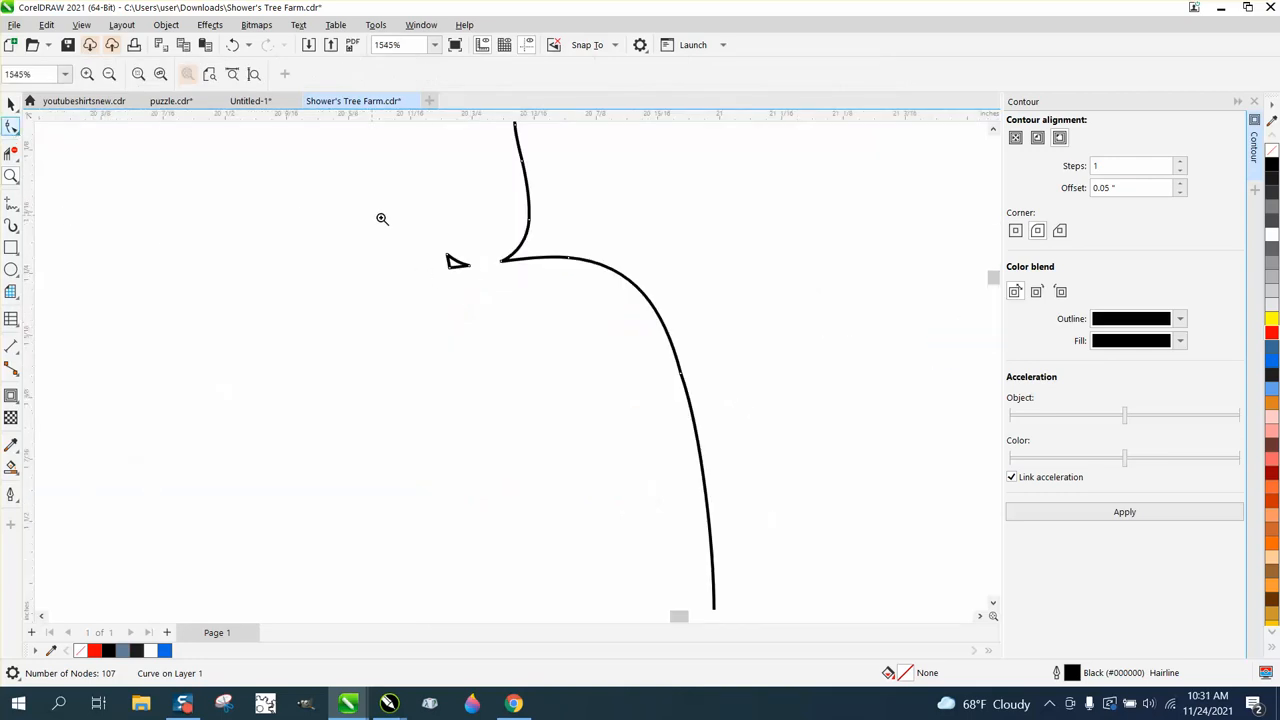
{"action": "left_click", "coordinate": [55, 125]}
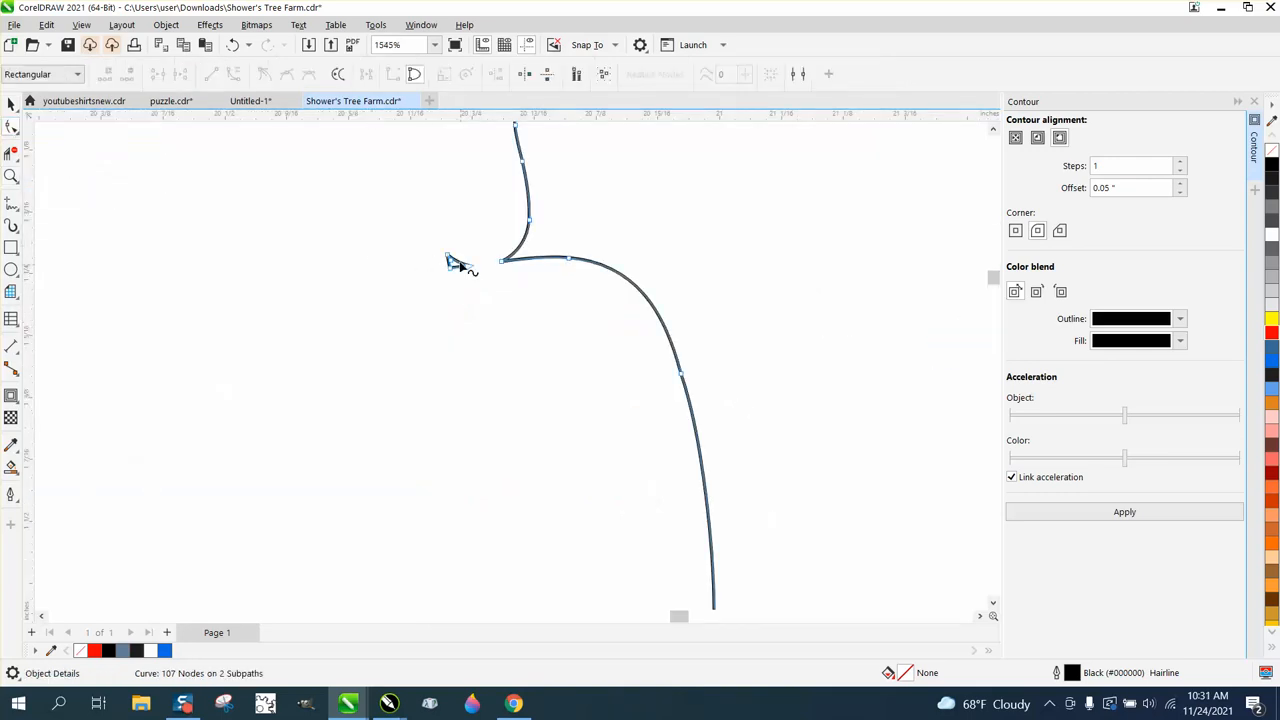
{"action": "left_click_drag", "start_coordinate": [423, 234], "coordinate": [483, 300]}
{"action": "key", "text": "Delete"}
{"action": "scroll", "coordinate": [483, 300], "scroll_direction": "down", "scroll_amount": 6}
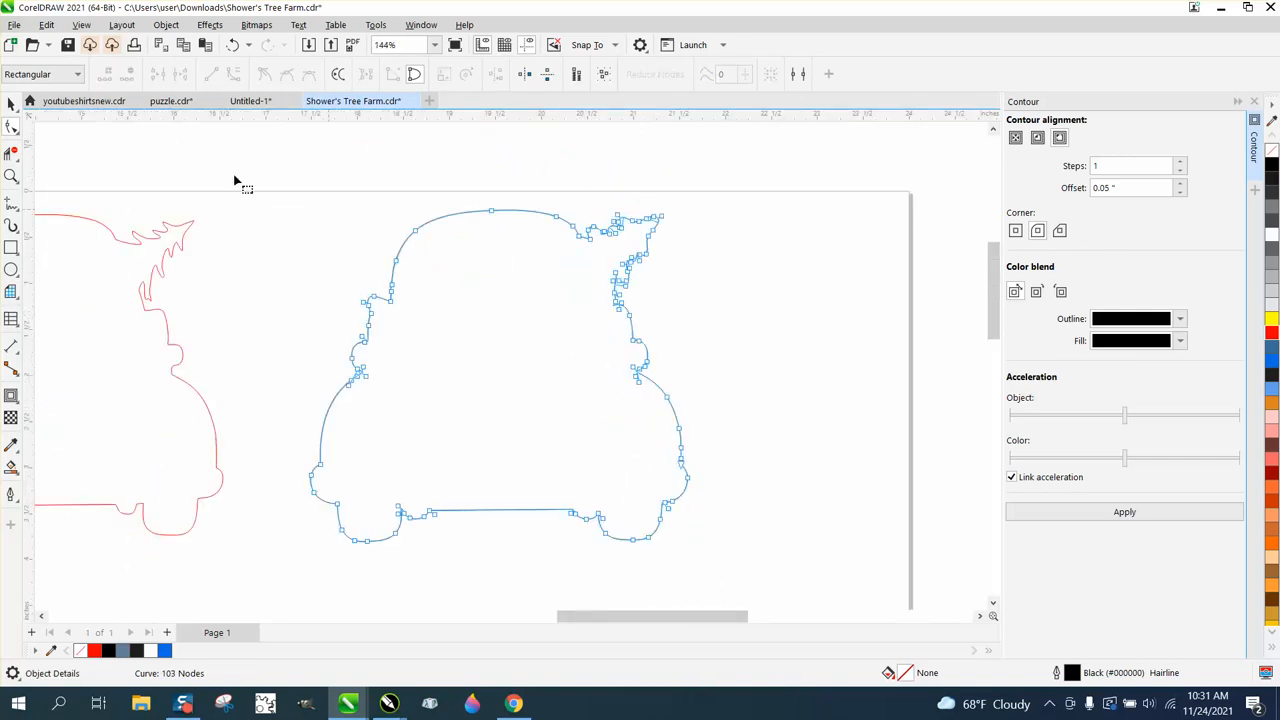
Change the contour curve's outline colour to red and move it left so it surrounds the truck drawing.
{"action": "left_click", "coordinate": [12, 104]}
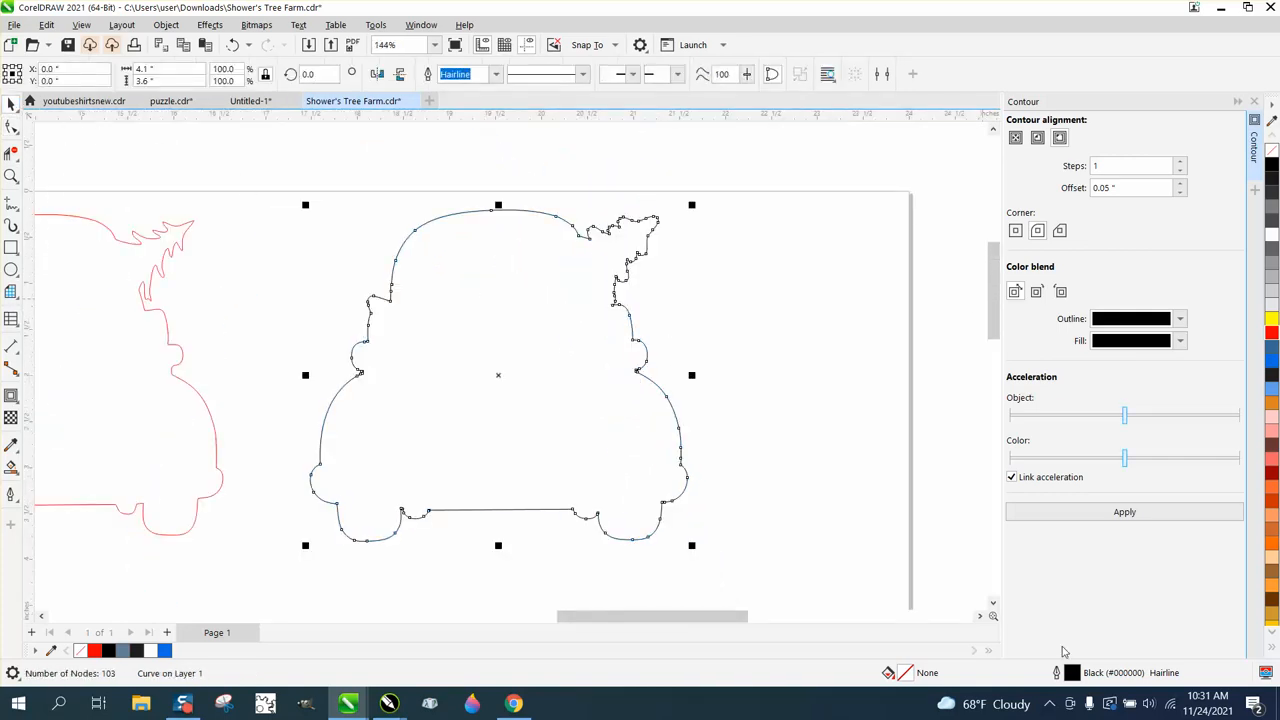
{"action": "right_click", "coordinate": [1271, 337]}
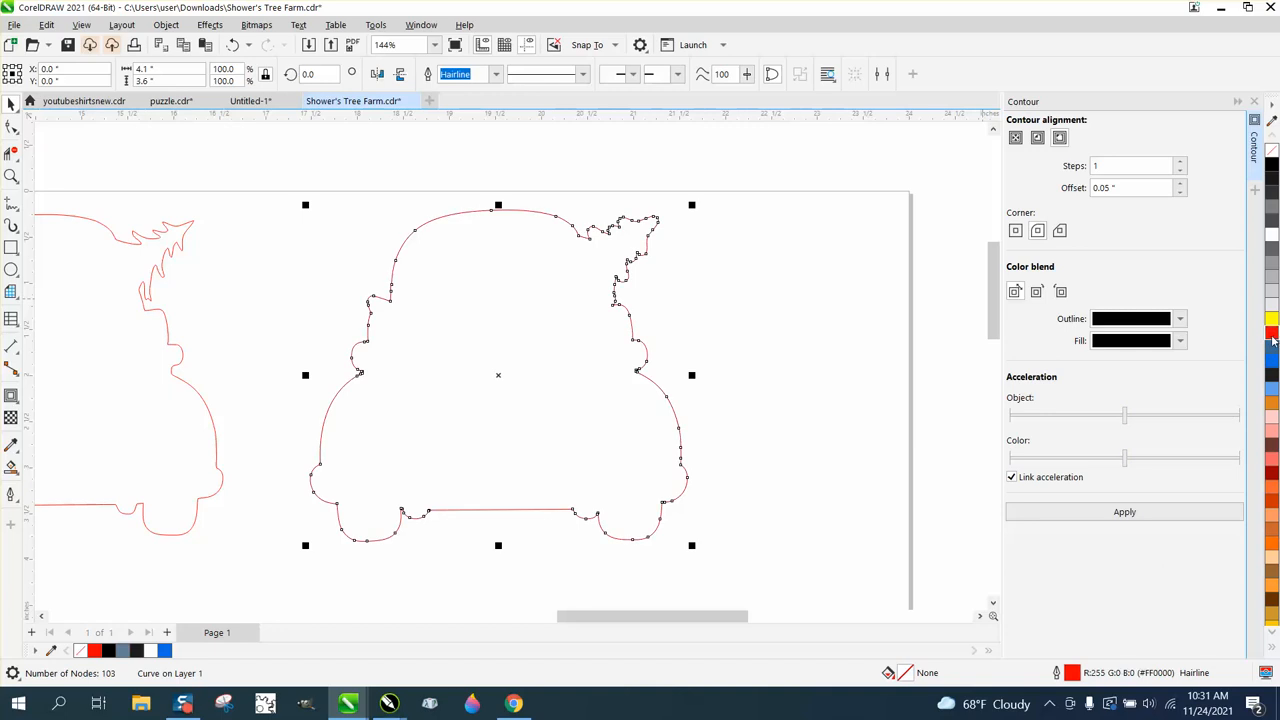
{"action": "scroll", "coordinate": [967, 463], "scroll_direction": "down", "scroll_amount": 2}
{"action": "key", "text": "Left"}
{"action": "key", "text": "Left"}
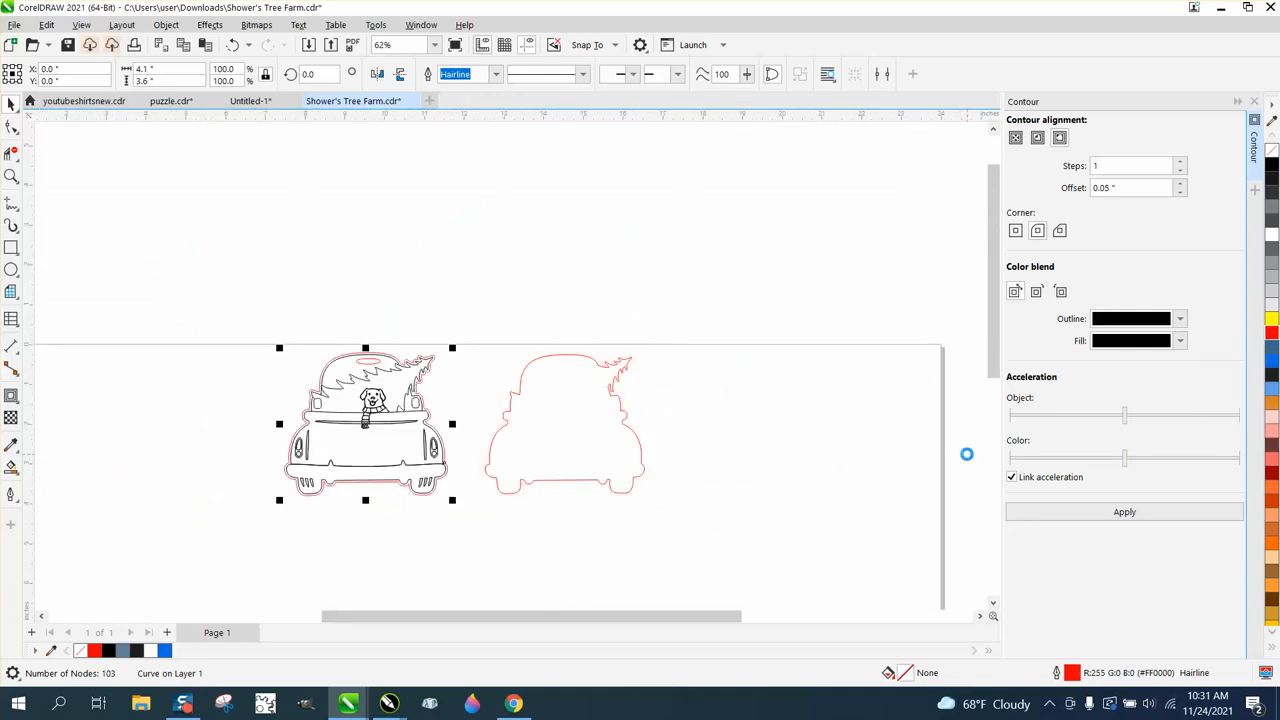
Delete the spare red boundary beside the truck drawing and close the contour settings.
{"action": "left_click", "coordinate": [11, 176]}
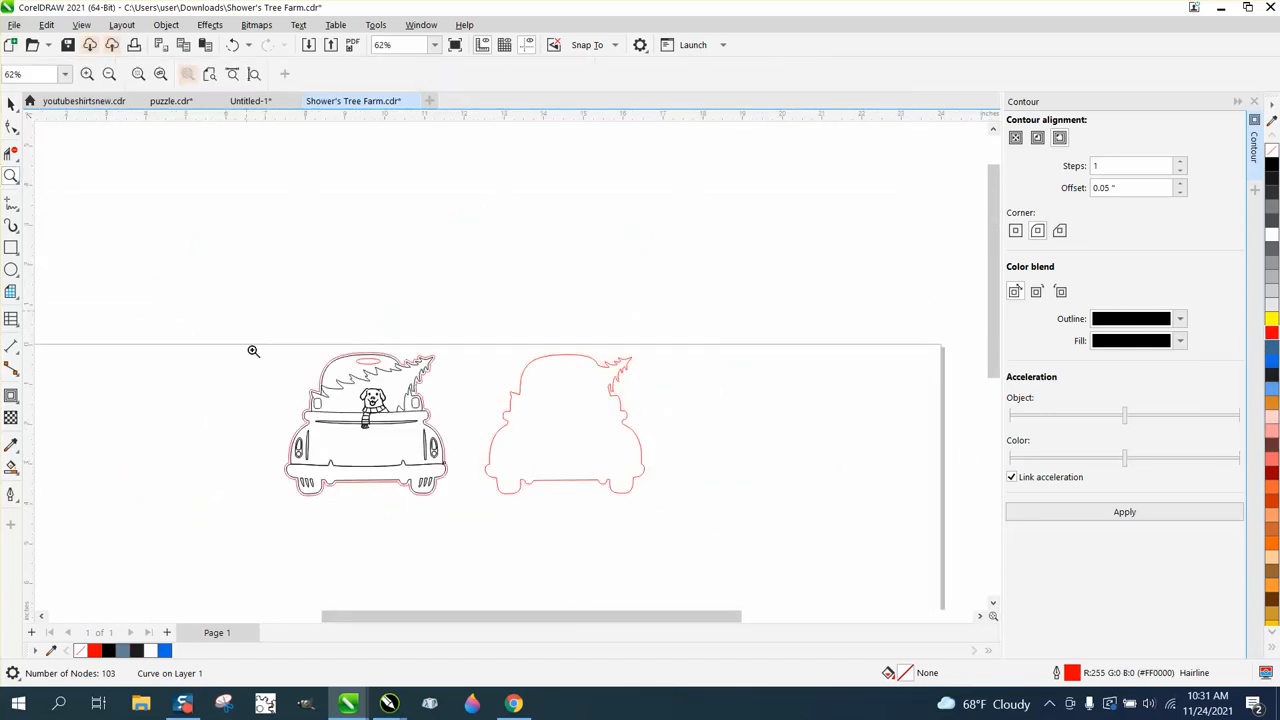
{"action": "left_click_drag", "start_coordinate": [506, 523], "coordinate": [506, 523]}
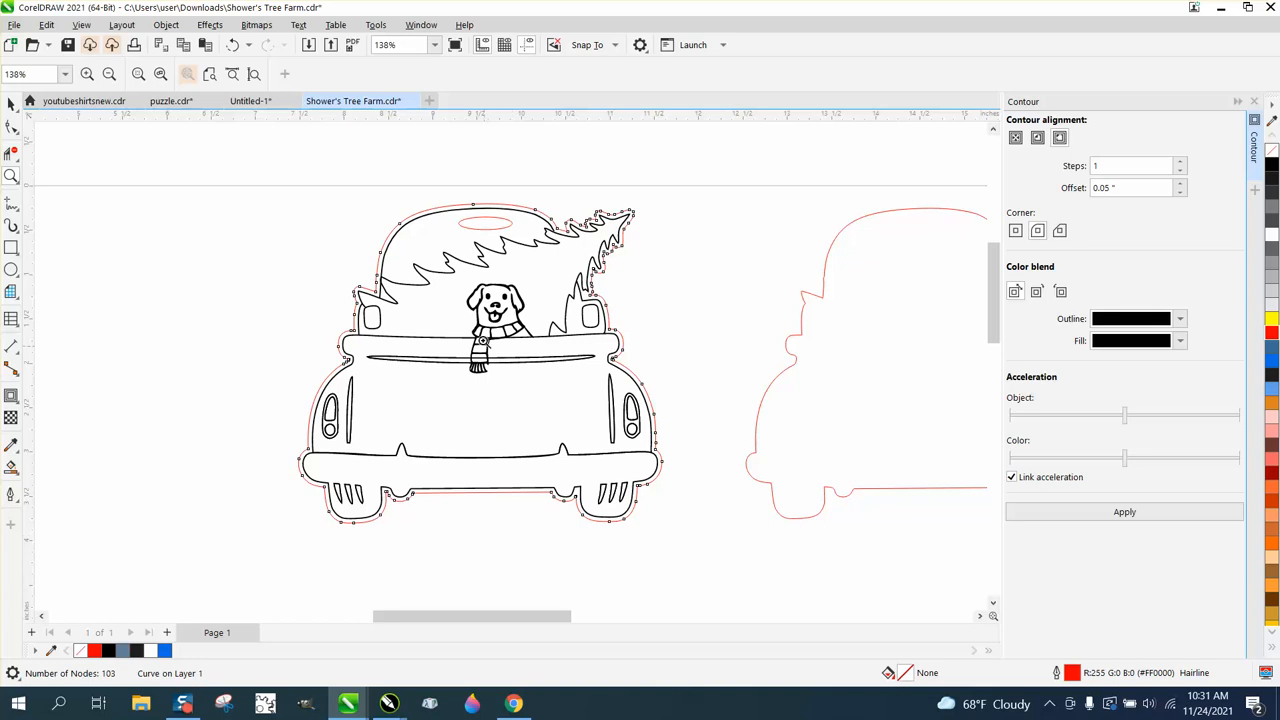
{"action": "scroll", "coordinate": [549, 342], "scroll_direction": "up", "scroll_amount": 5}
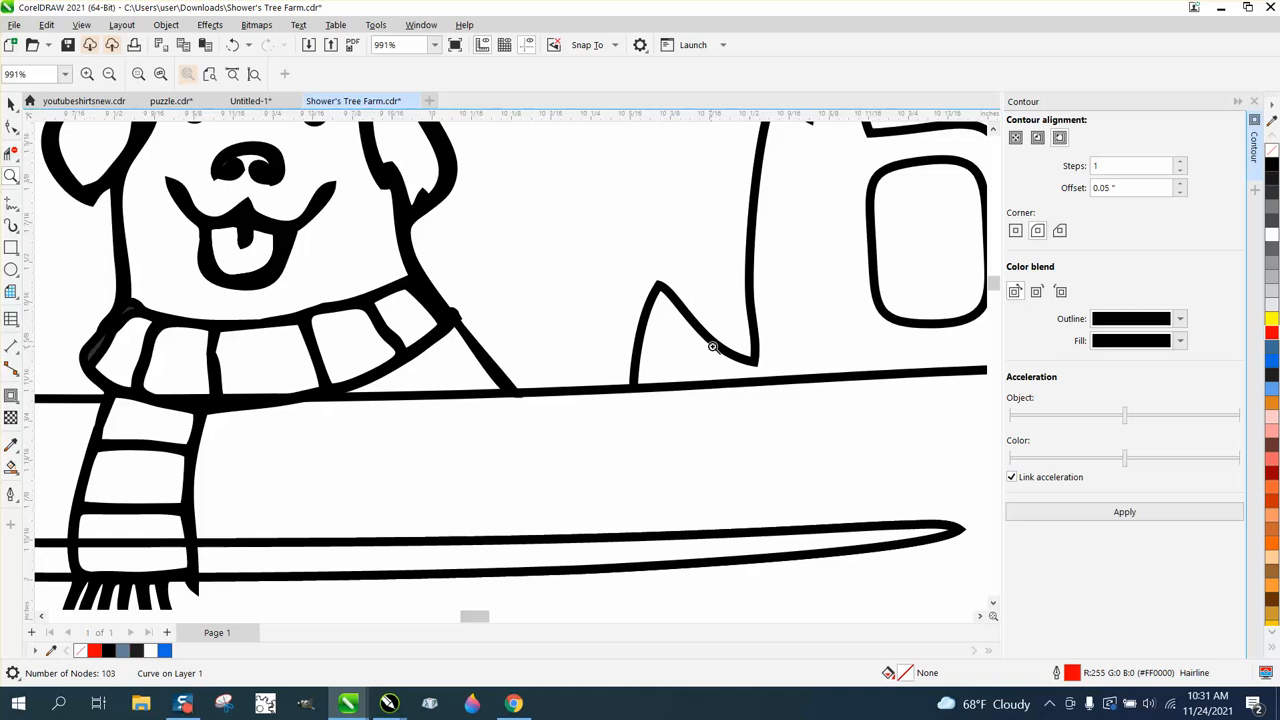
{"action": "scroll", "coordinate": [585, 316], "scroll_direction": "down", "scroll_amount": 2}
{"action": "scroll", "coordinate": [574, 312], "scroll_direction": "down", "scroll_amount": 5}
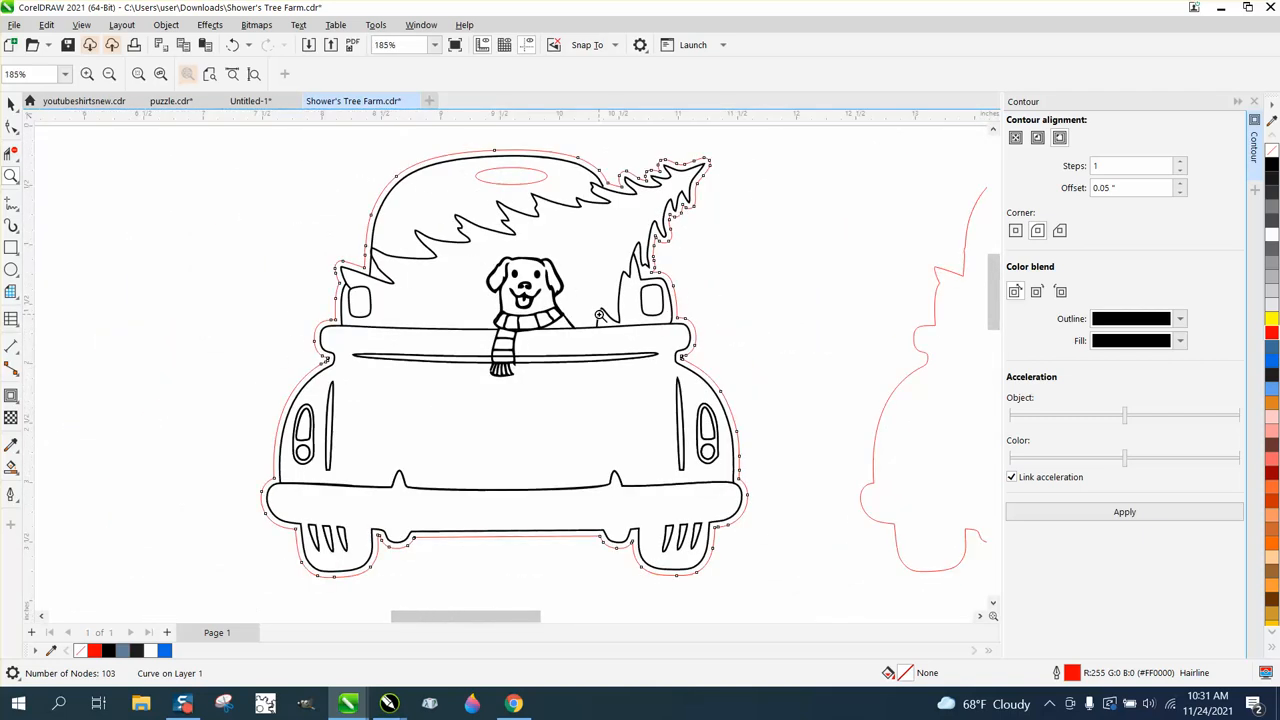
{"action": "scroll", "coordinate": [600, 316], "scroll_direction": "down", "scroll_amount": 1}
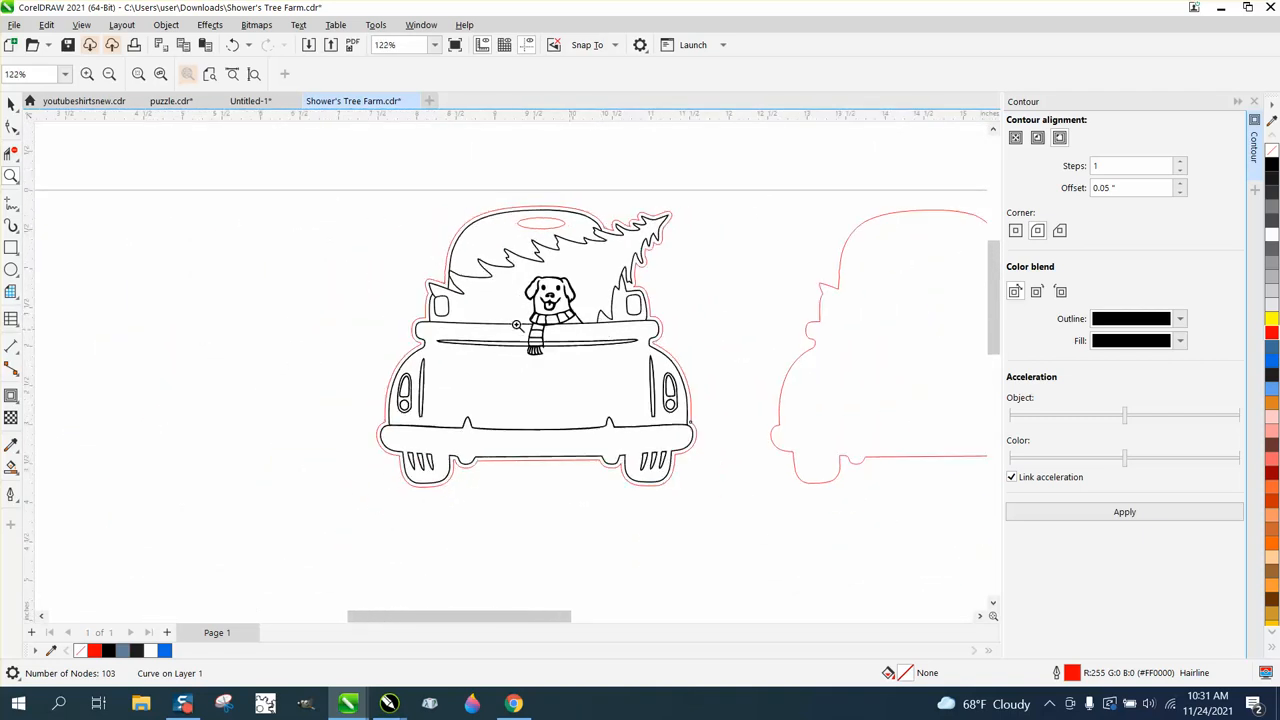
{"action": "left_click", "coordinate": [10, 103]}
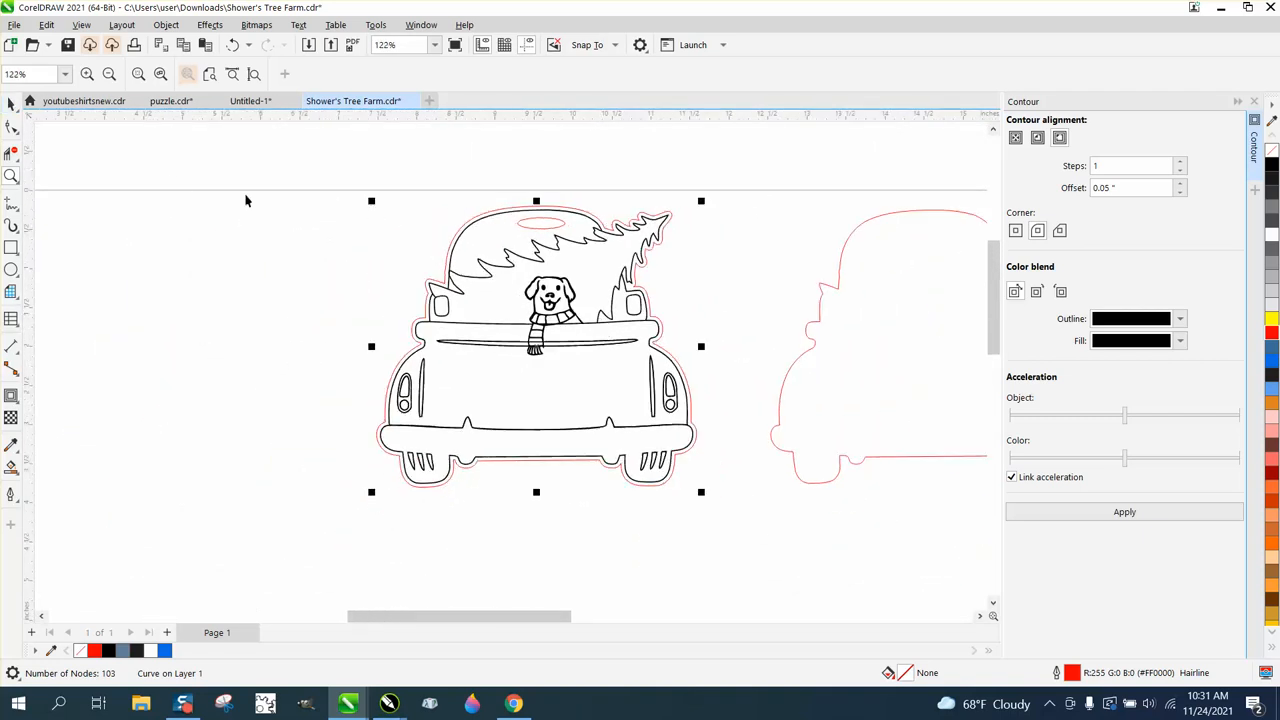
{"action": "left_click", "coordinate": [818, 318]}
{"action": "left_click", "coordinate": [818, 318]}
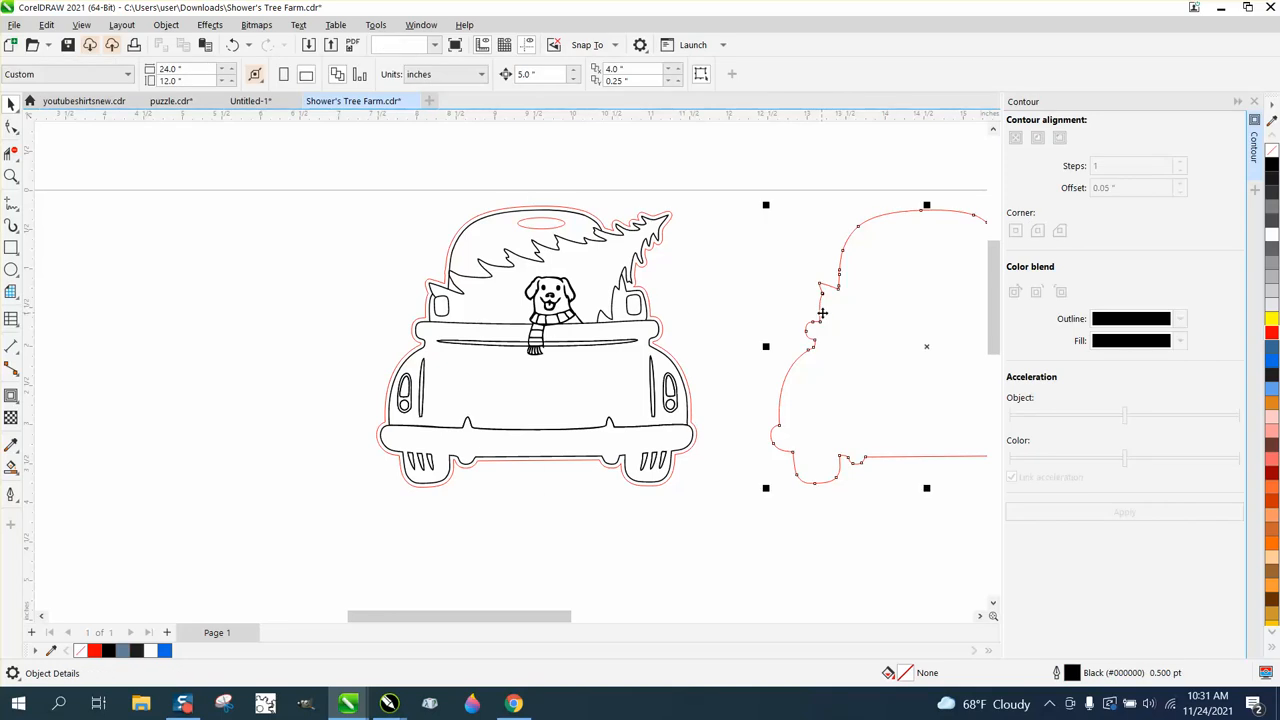
{"action": "key", "text": "Delete"}
{"action": "left_click", "coordinate": [1255, 101]}
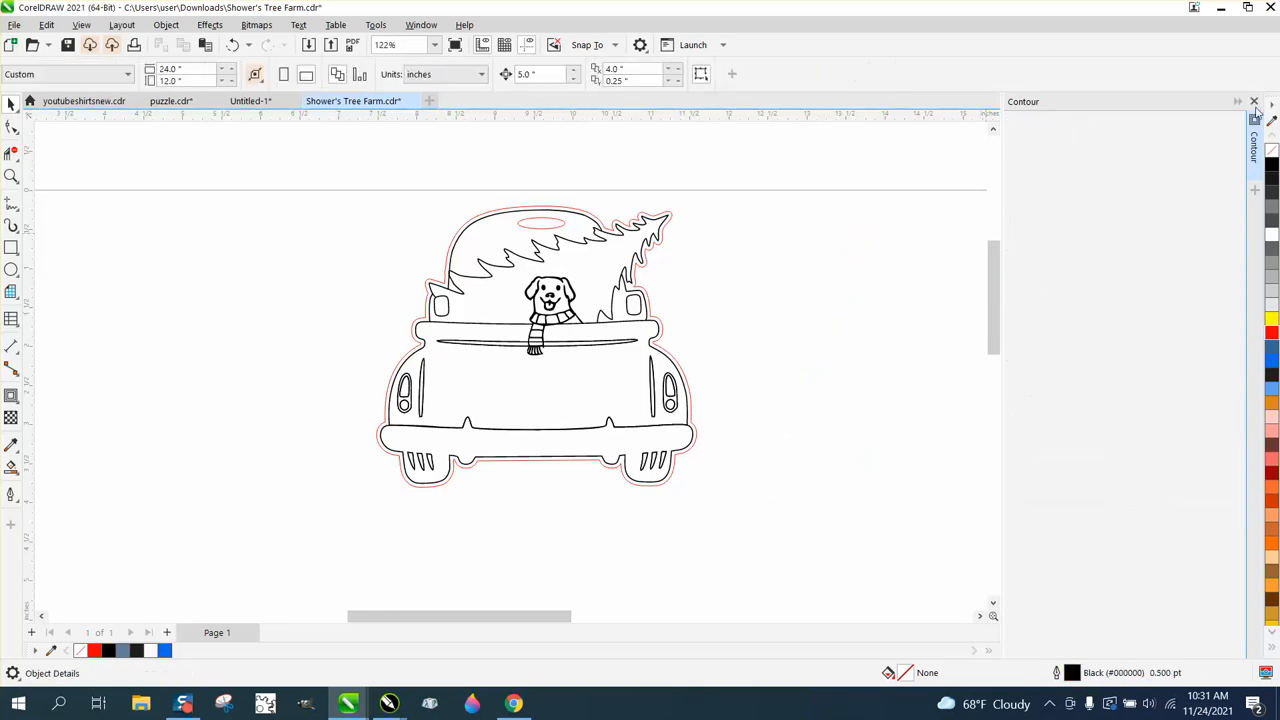